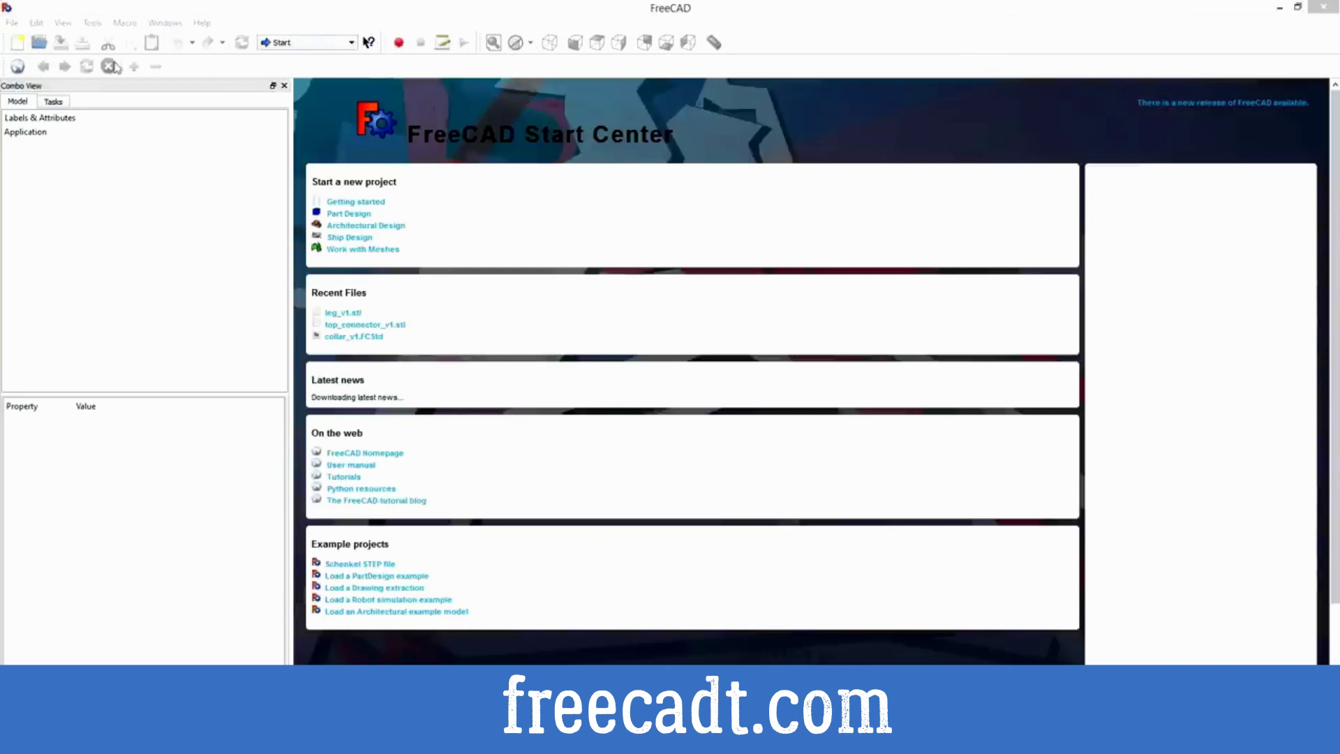
Create a new empty document and switch to the Part workbench.
click(17, 43)
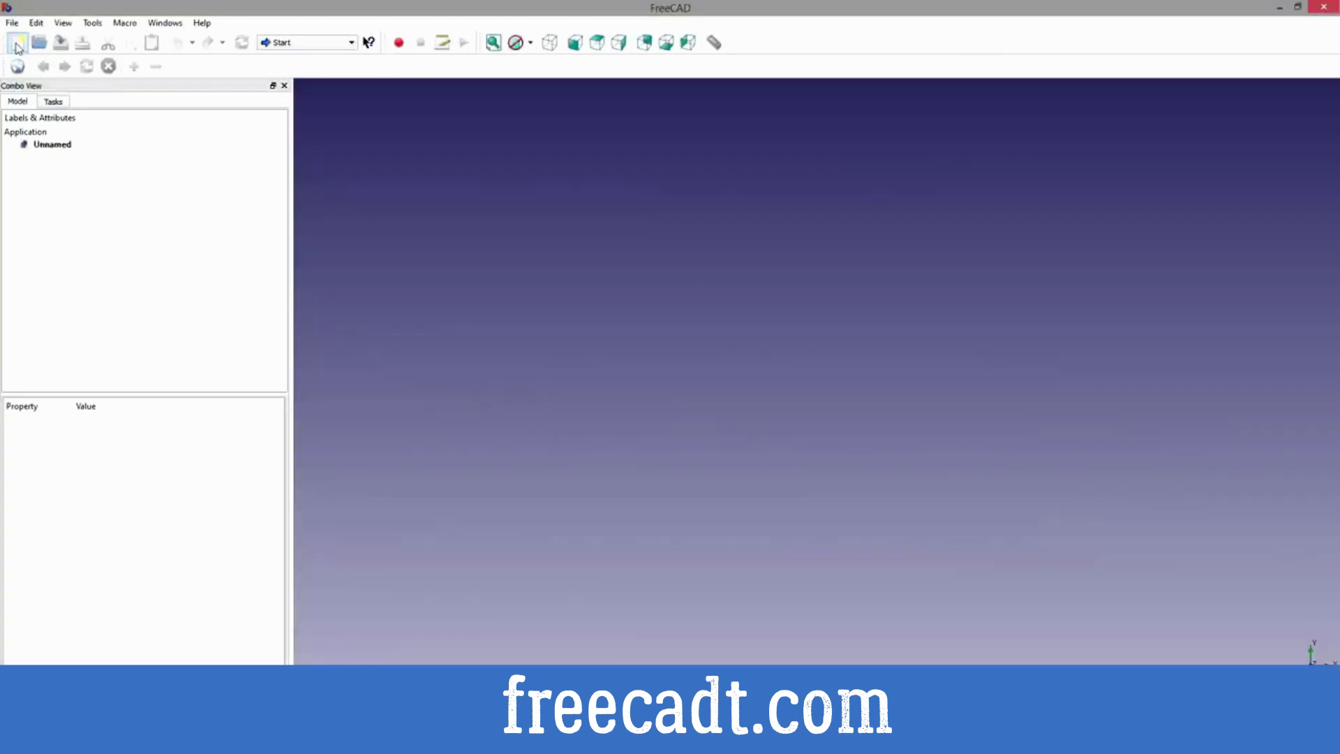
click(335, 44)
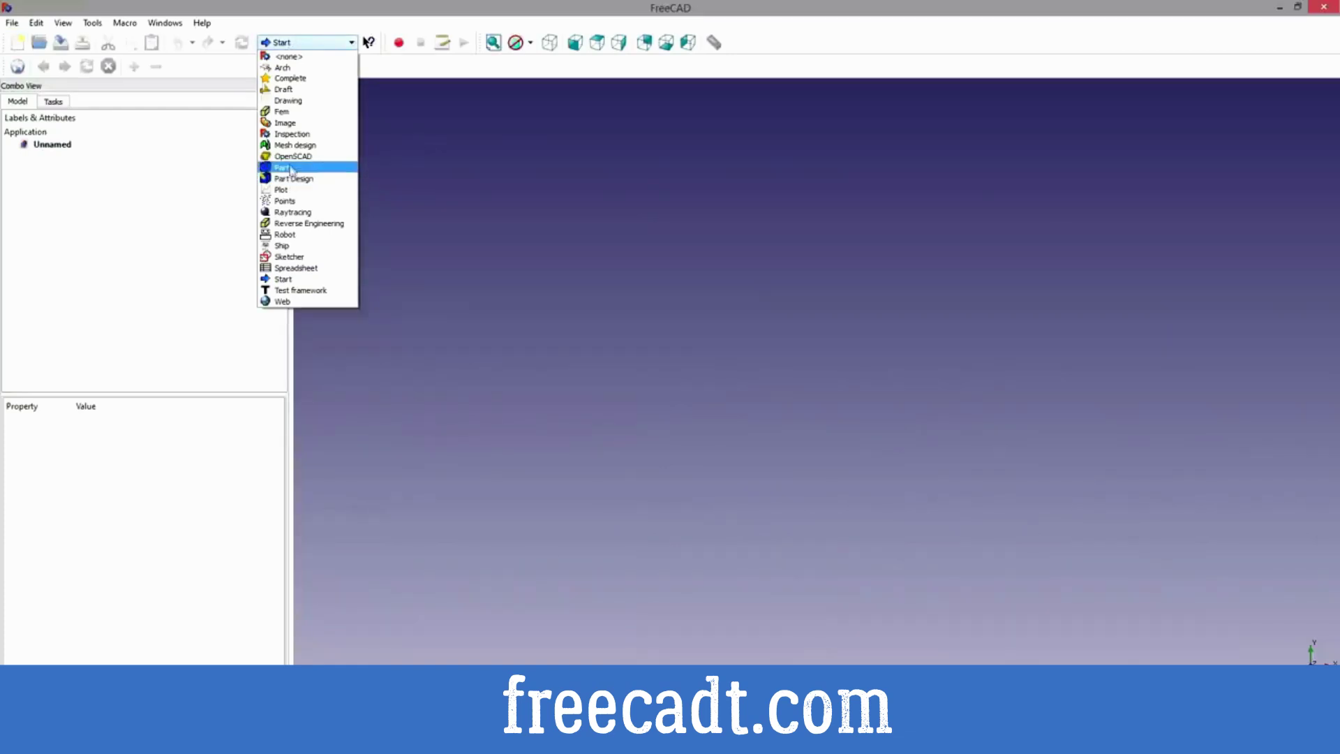
click(292, 180)
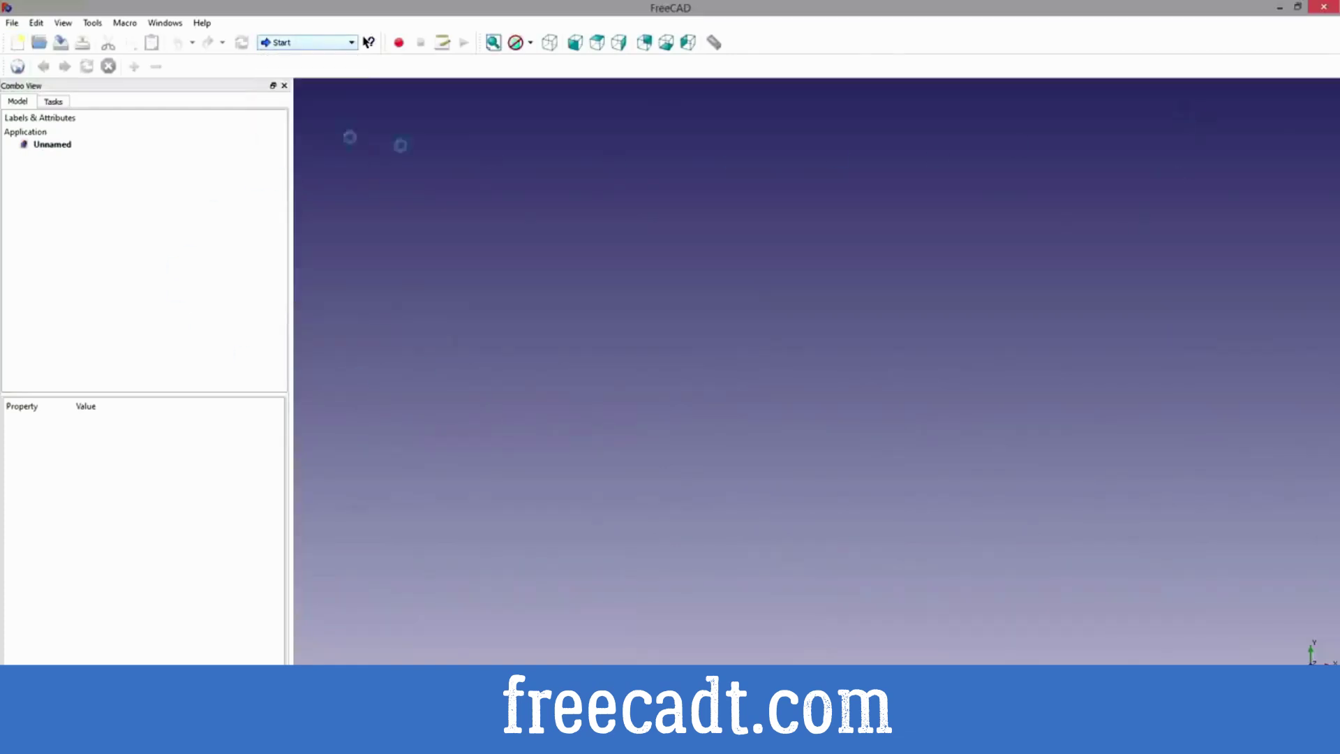
click(336, 49)
click(305, 173)
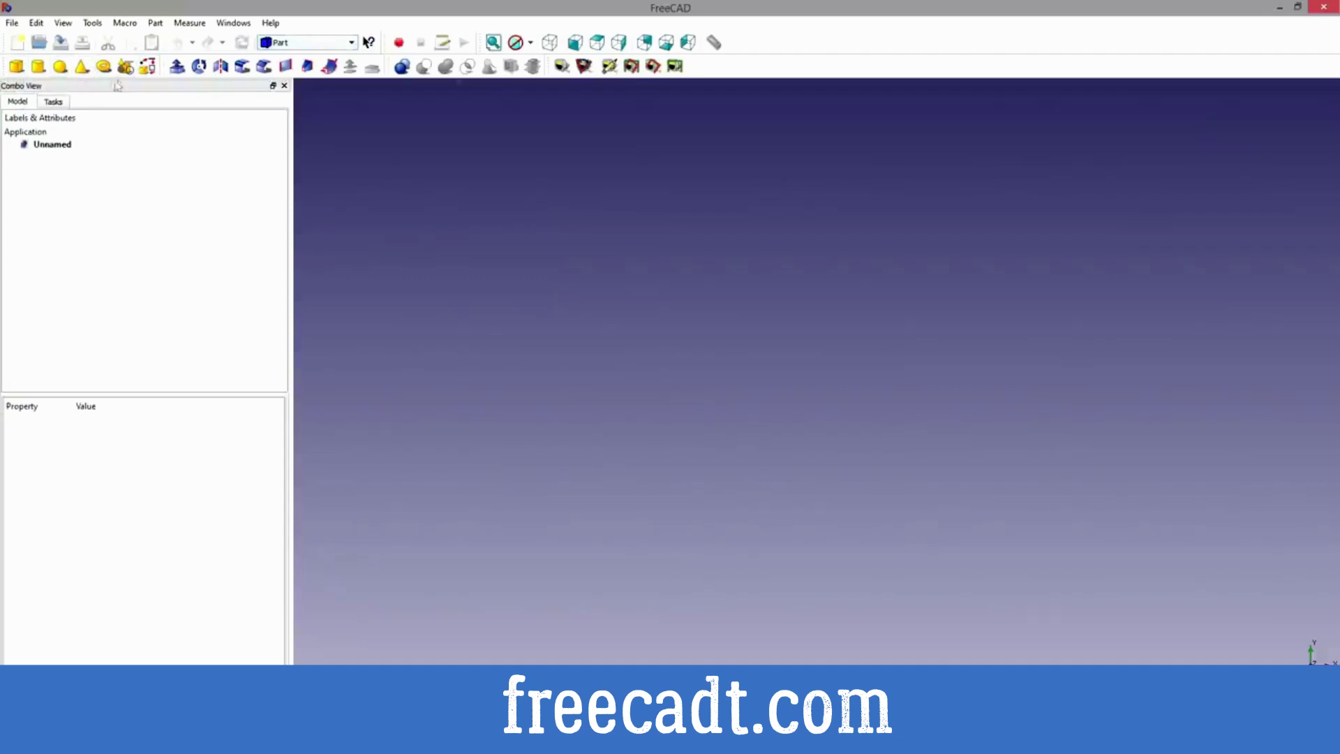
Add a cylinder primitive and show its data properties.
click(39, 66)
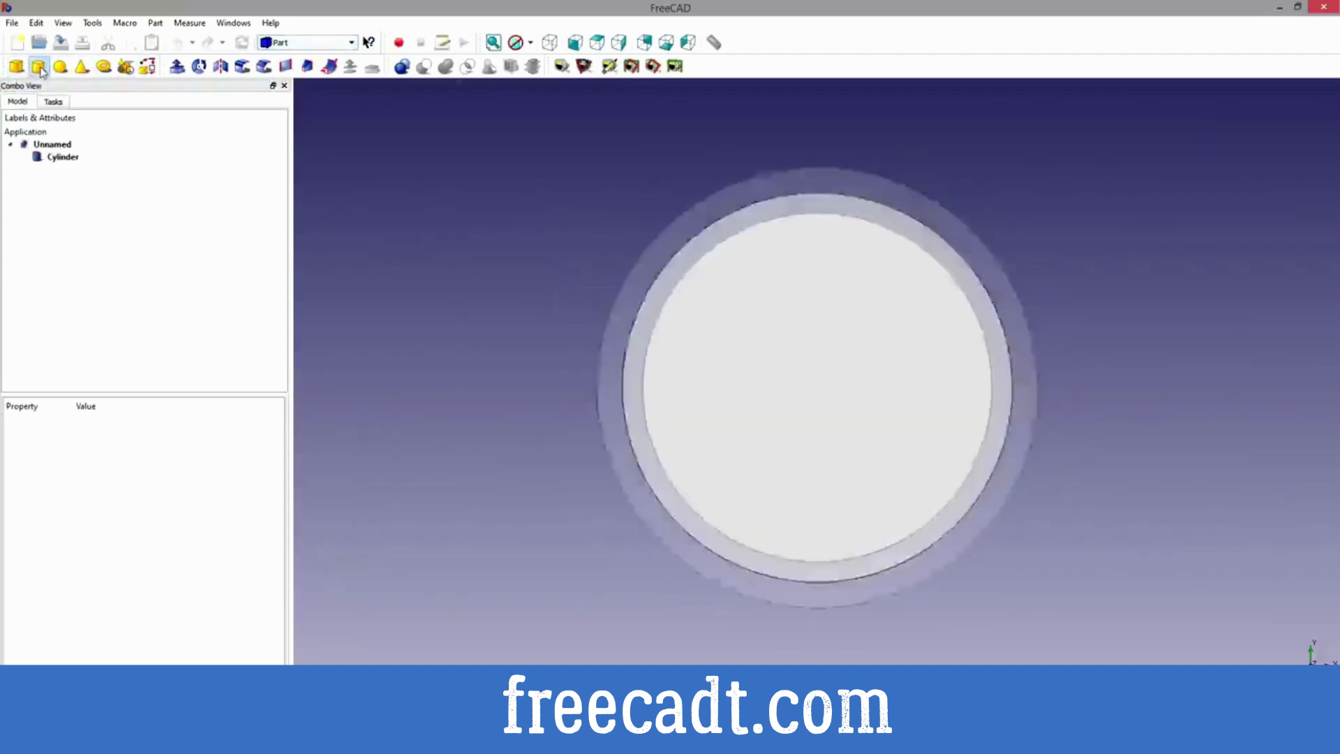
click(66, 159)
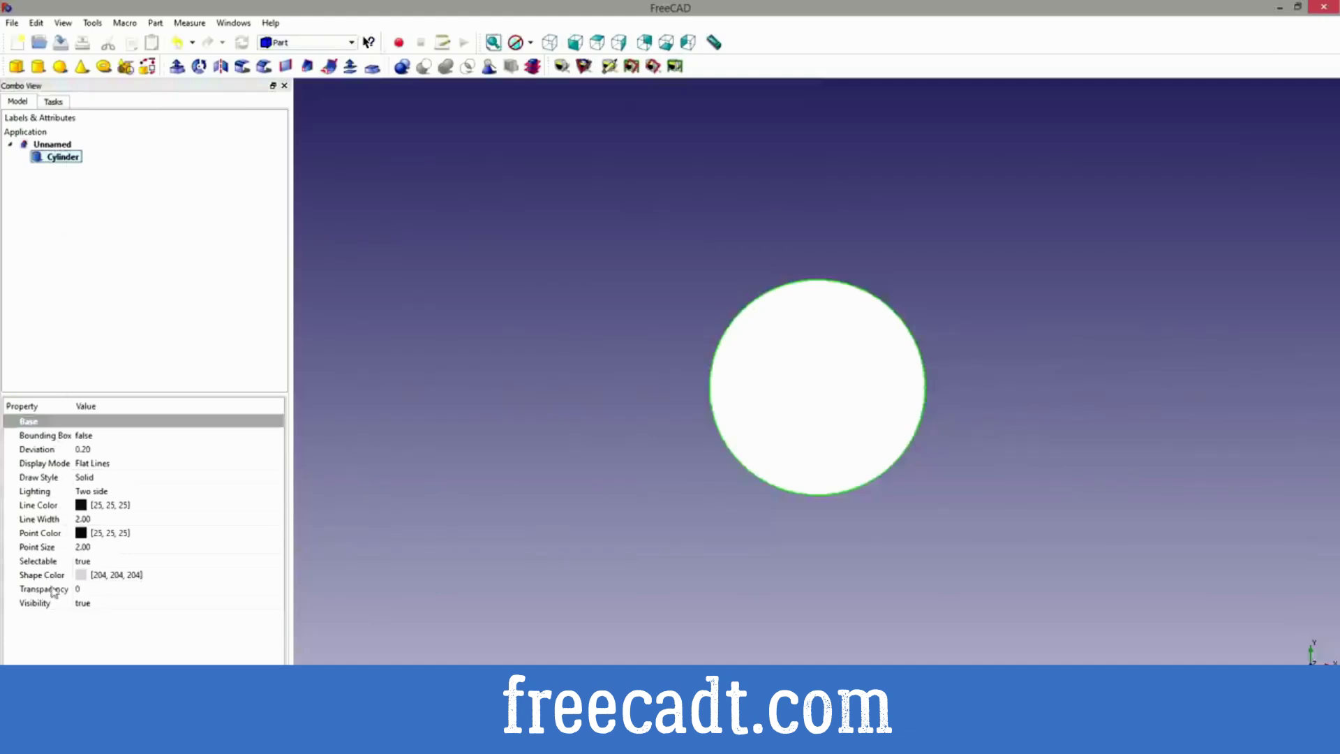
click(41, 673)
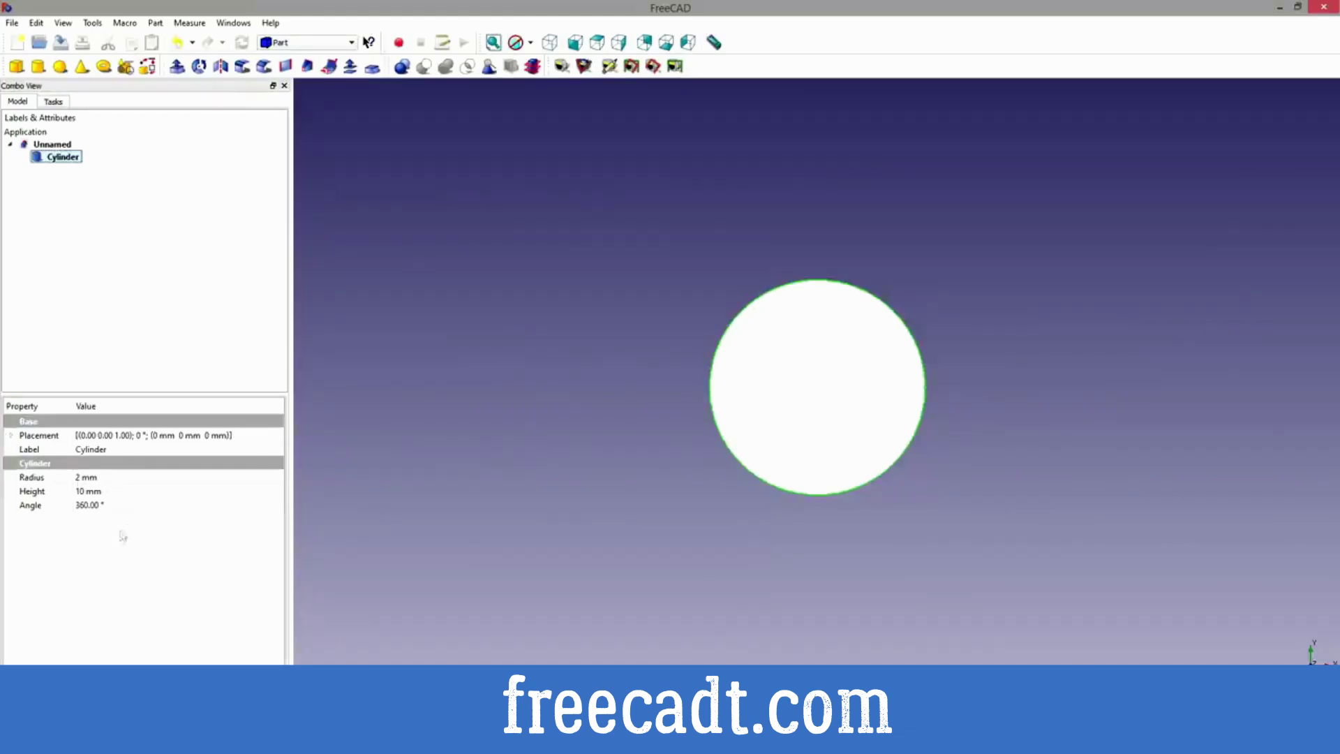
Set the cylinder's radius to 3 mm.
click(78, 477)
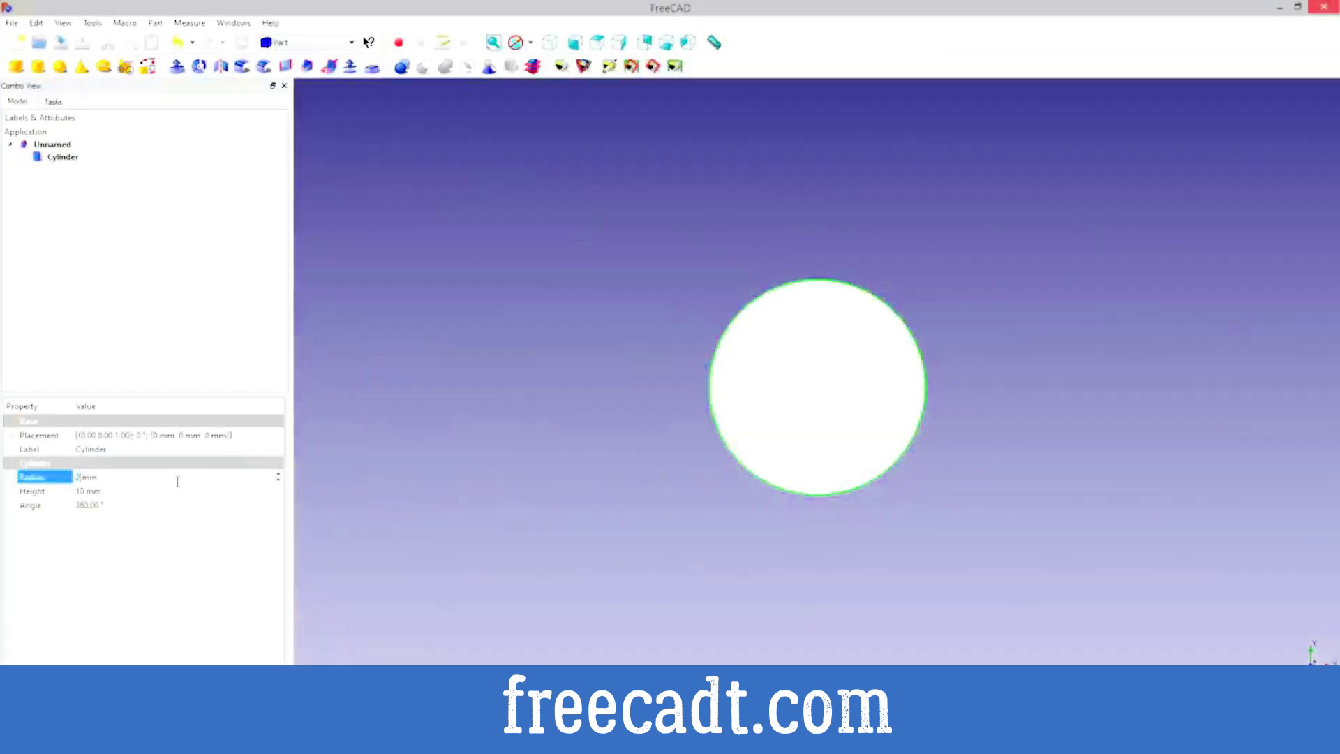
key(BackSpace)
text(2.5)
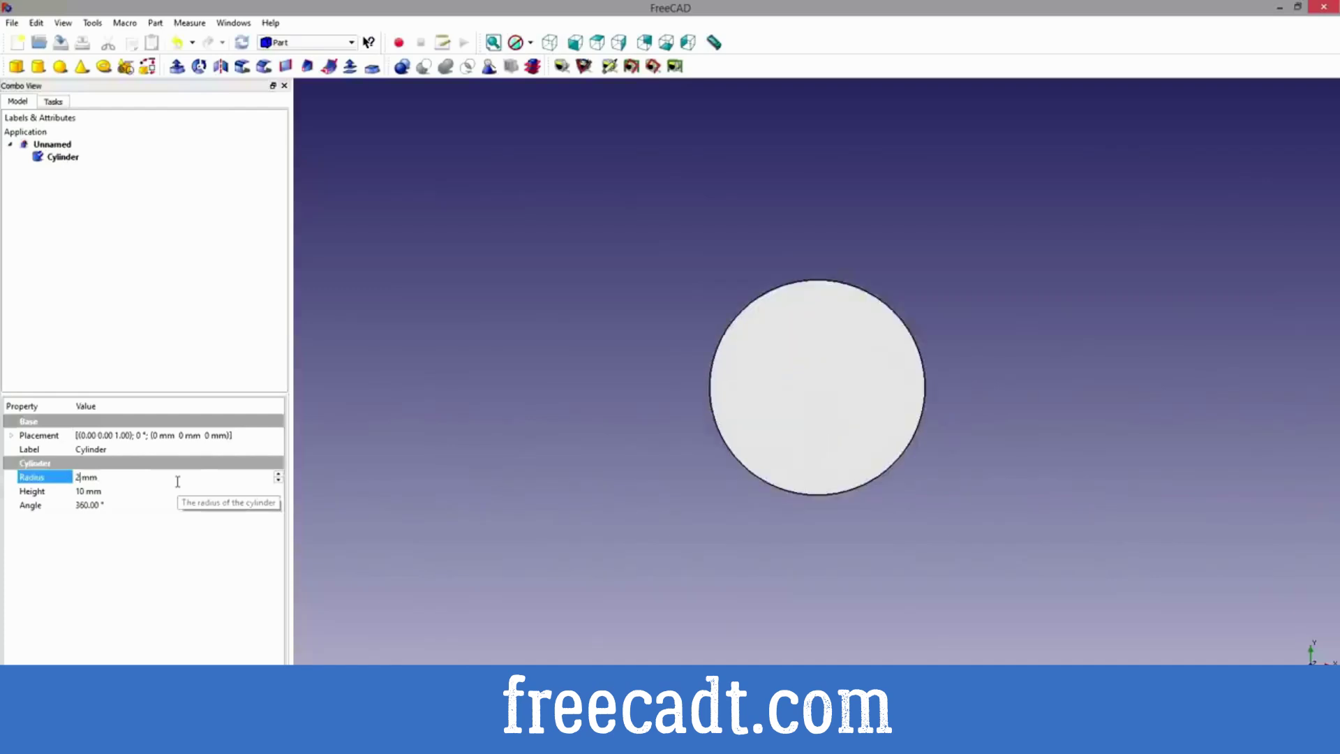
key(BackSpace)
key(BackSpace)
key(BackSpace)
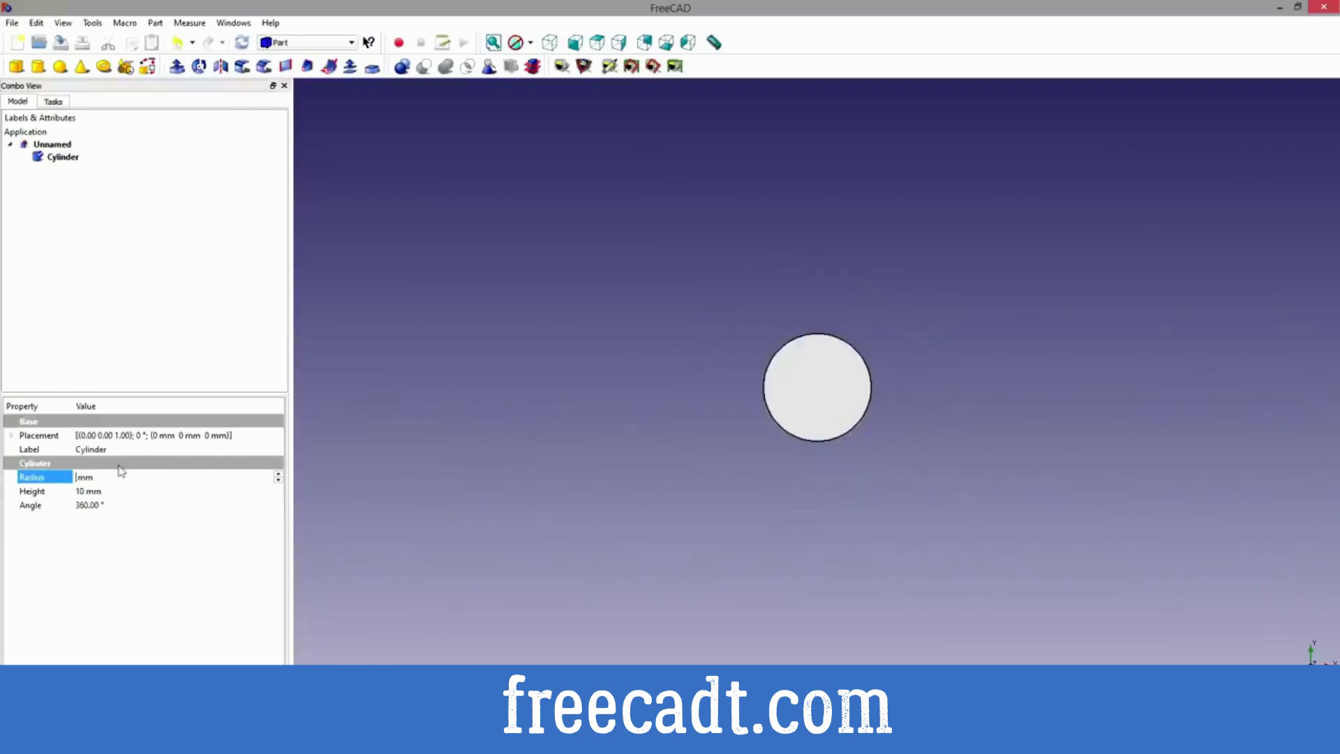
text(3)
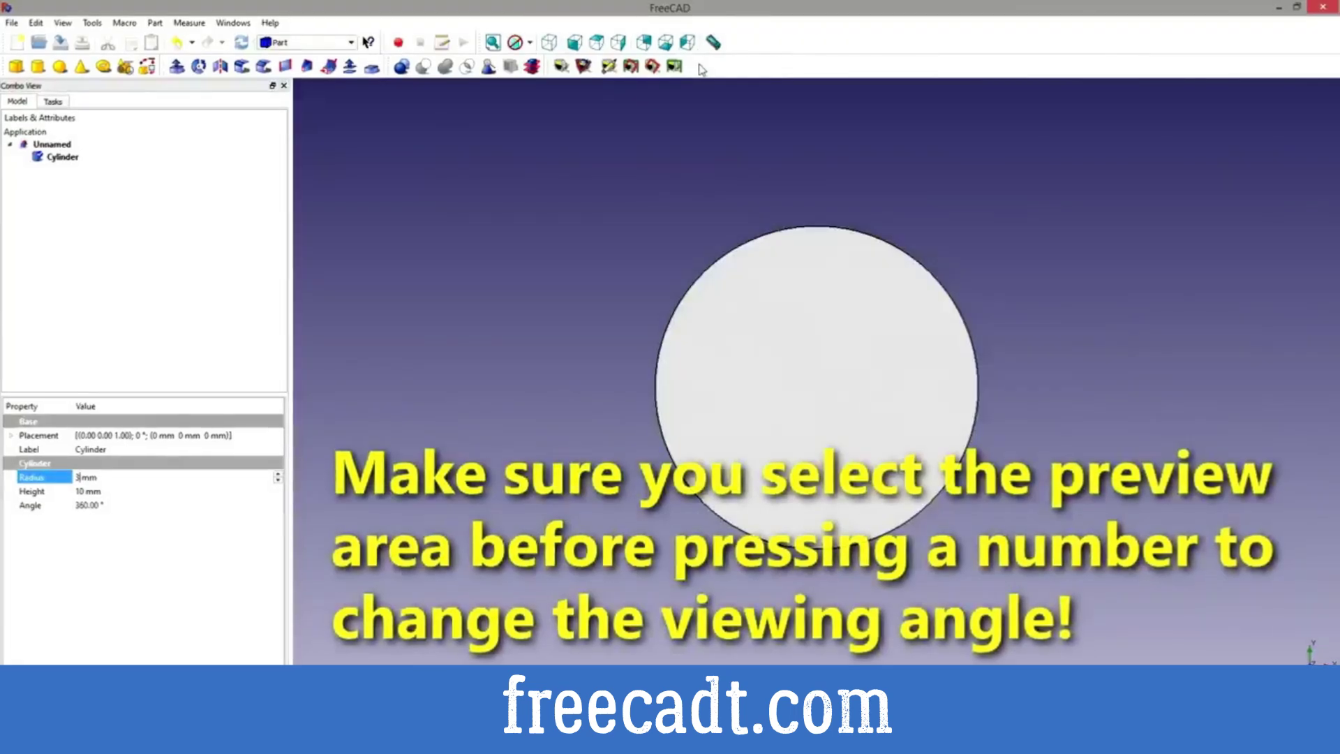
text(10)
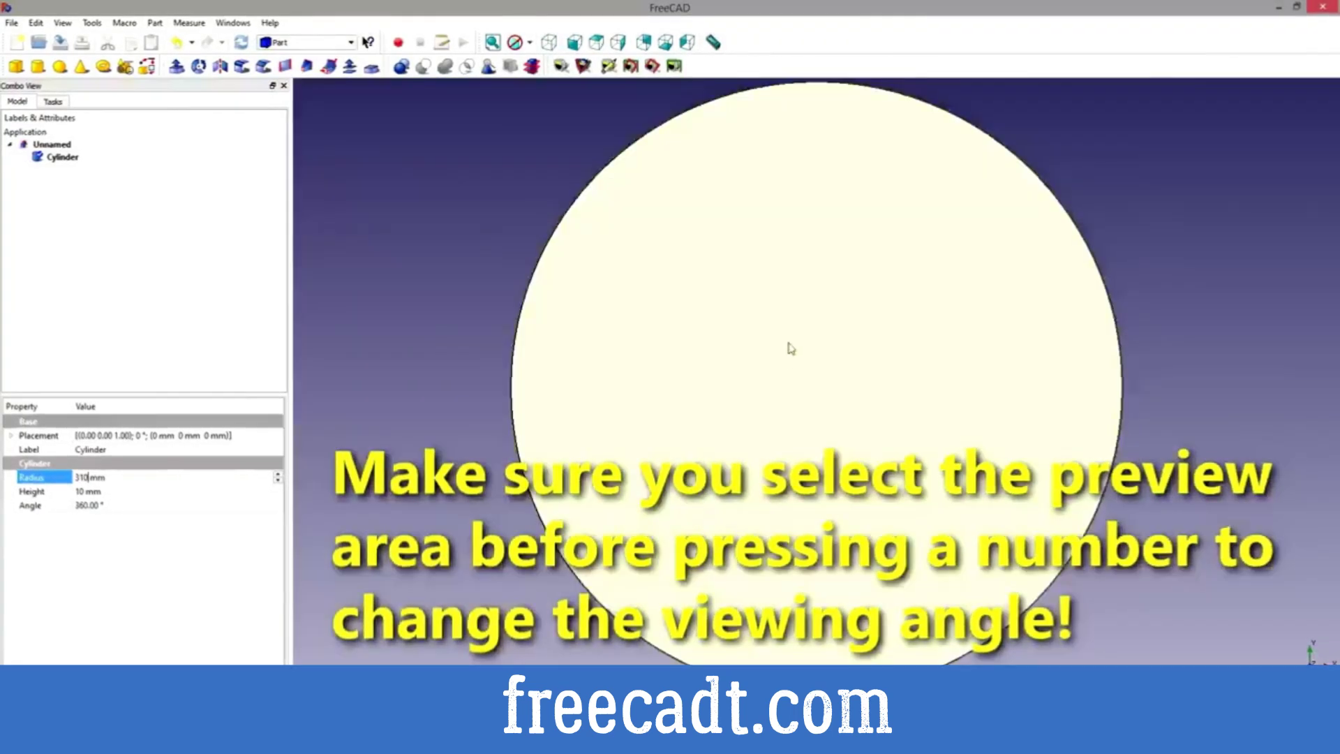
scroll(791, 348, down, 5)
scroll(803, 370, up, 4)
scroll(815, 373, down, 2)
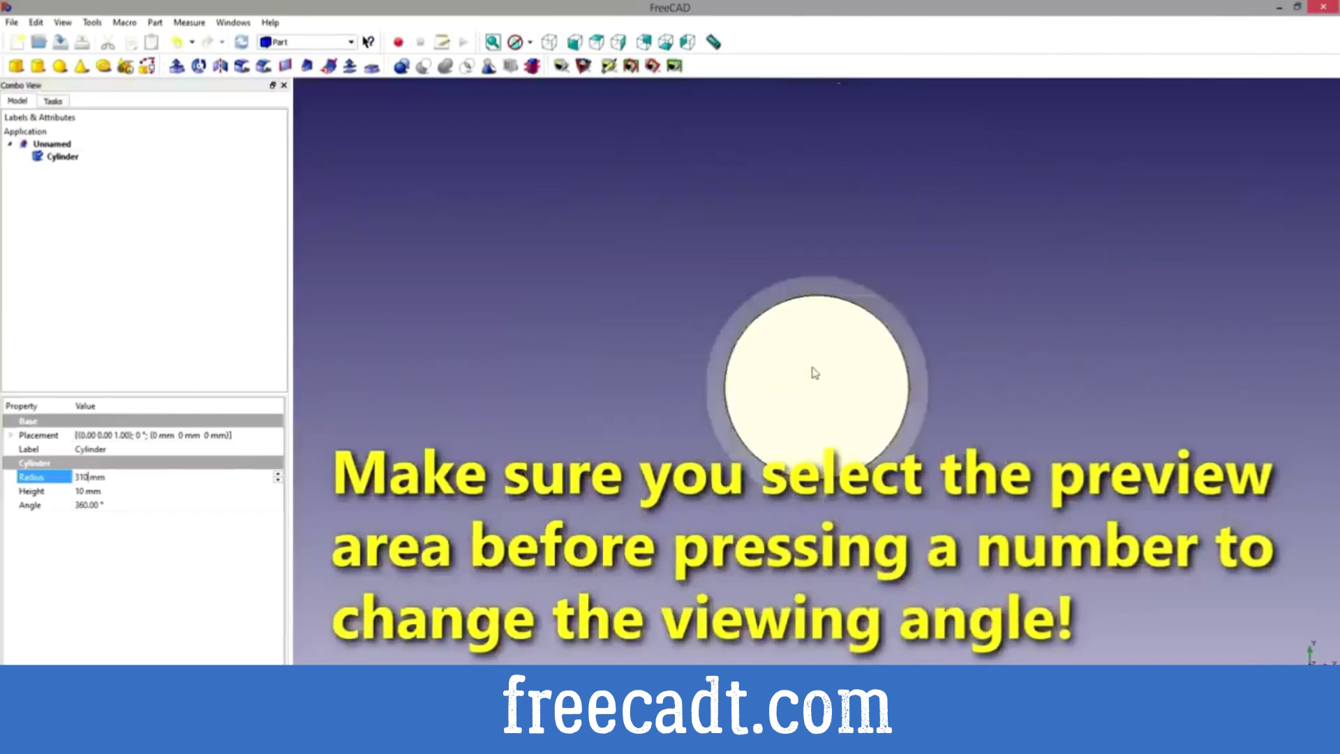
scroll(815, 381, up, 2)
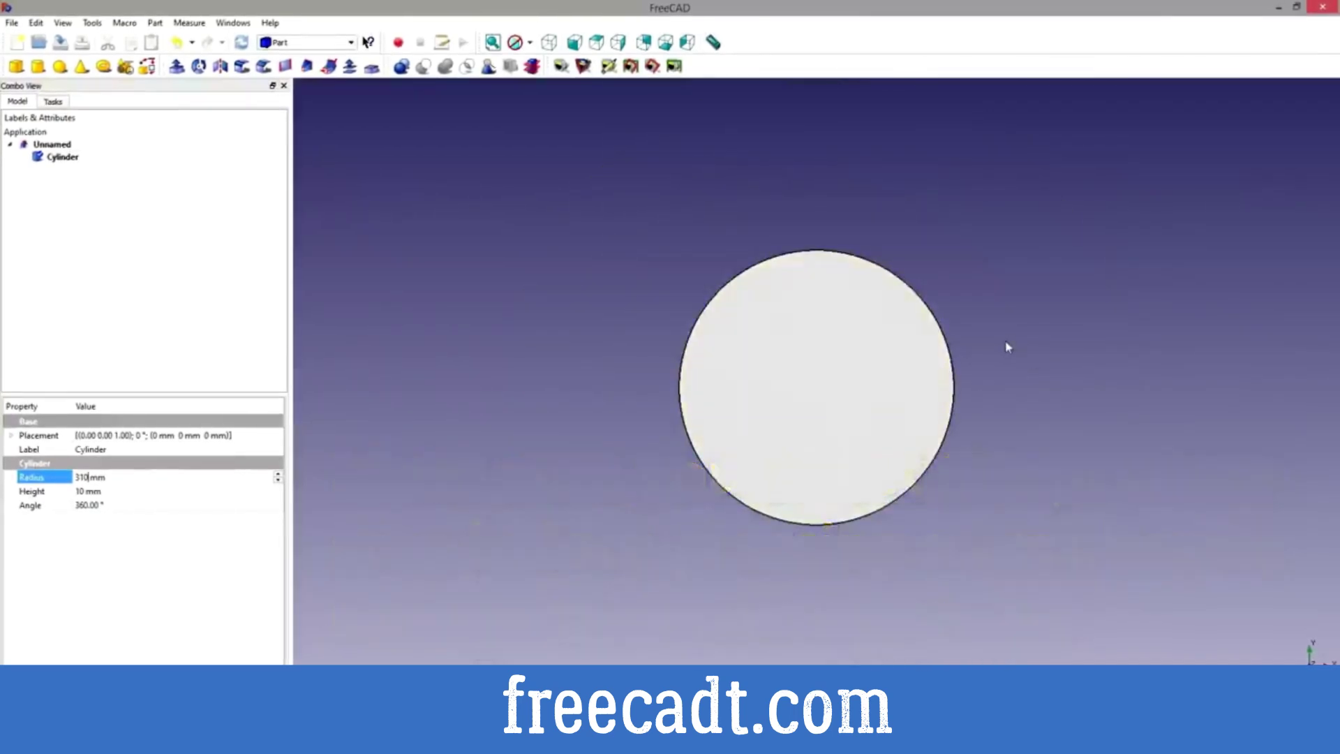
click(1003, 342)
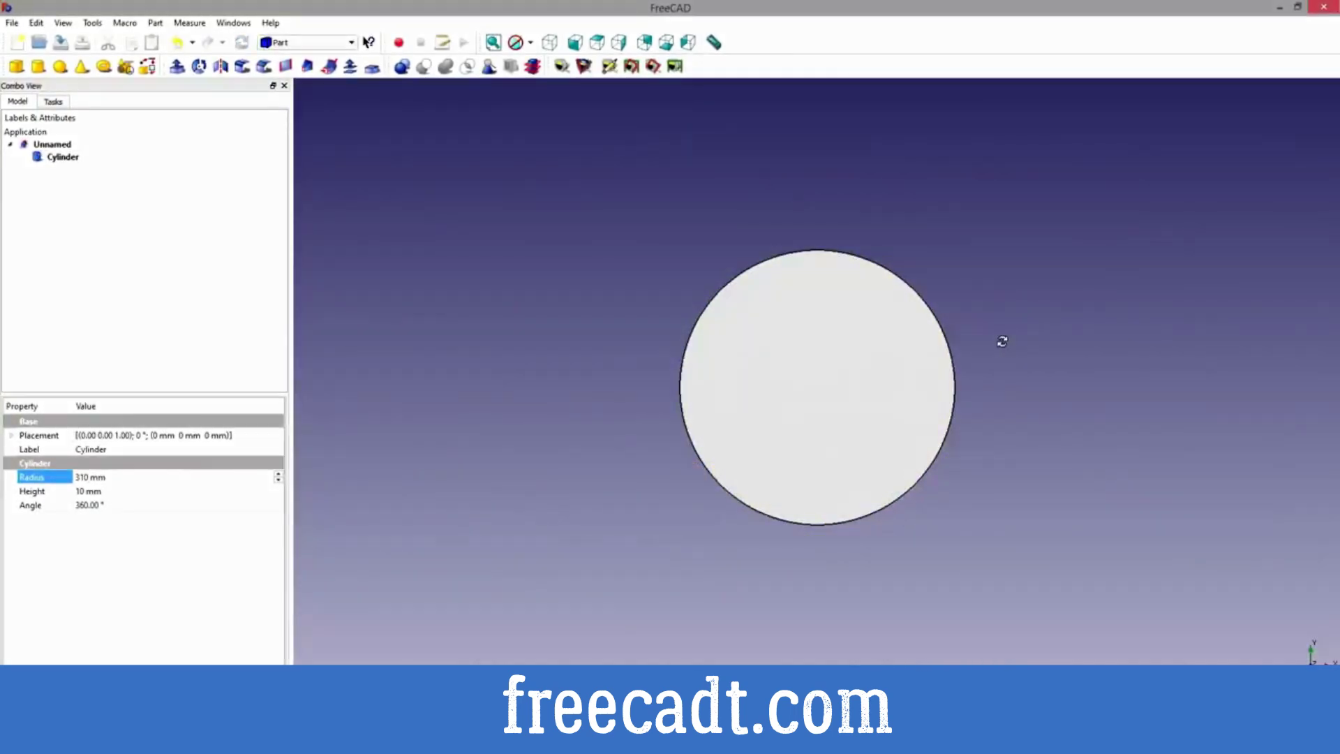
Examine the cylinder from an orbited angle and in the axonometric, front, top, right and bottom views.
middle_drag(1003, 341, 954, 264)
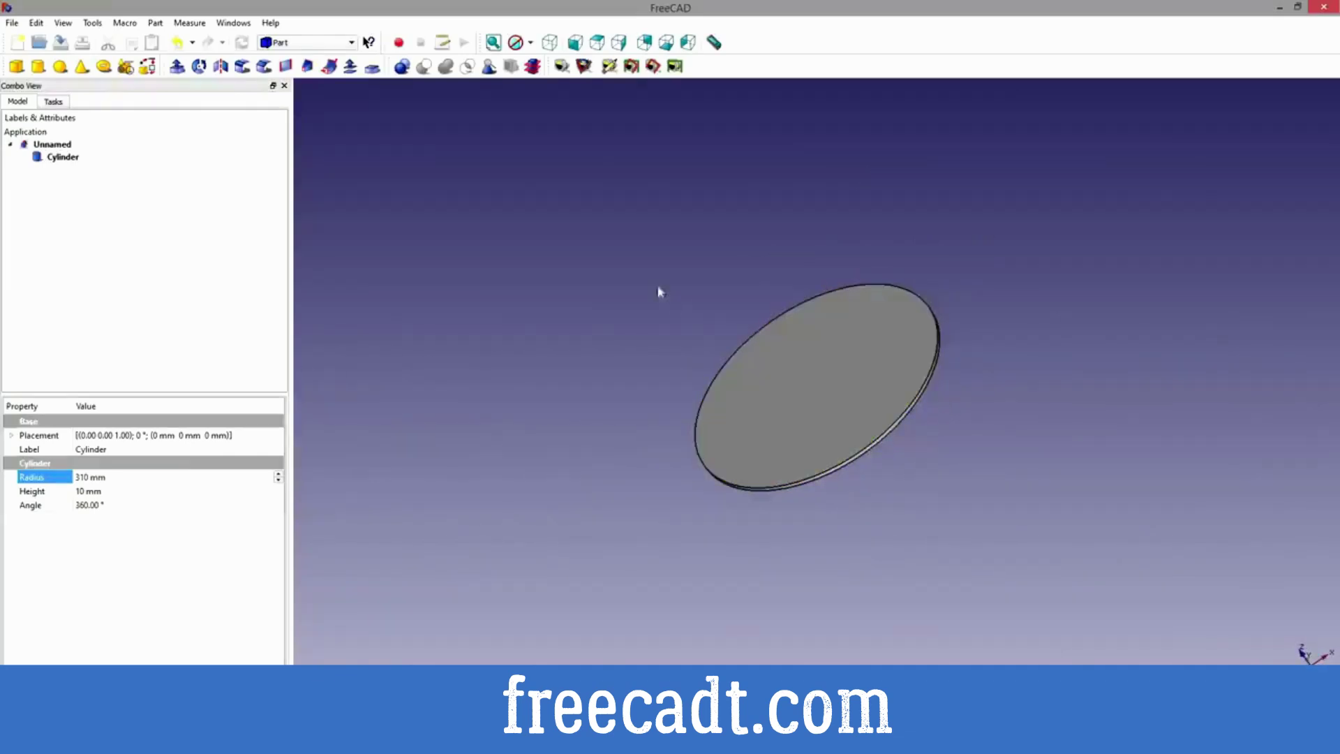
scroll(719, 254, up, 2)
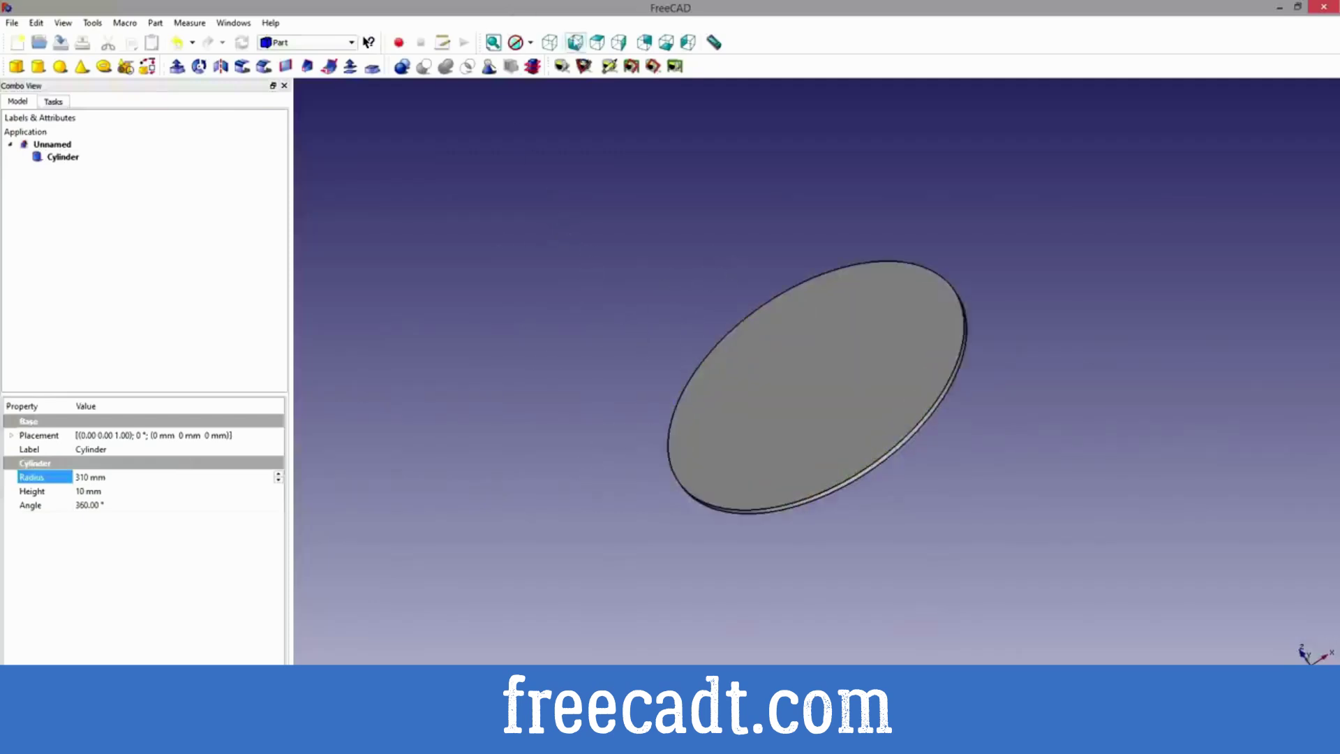
click(550, 42)
click(575, 42)
click(550, 42)
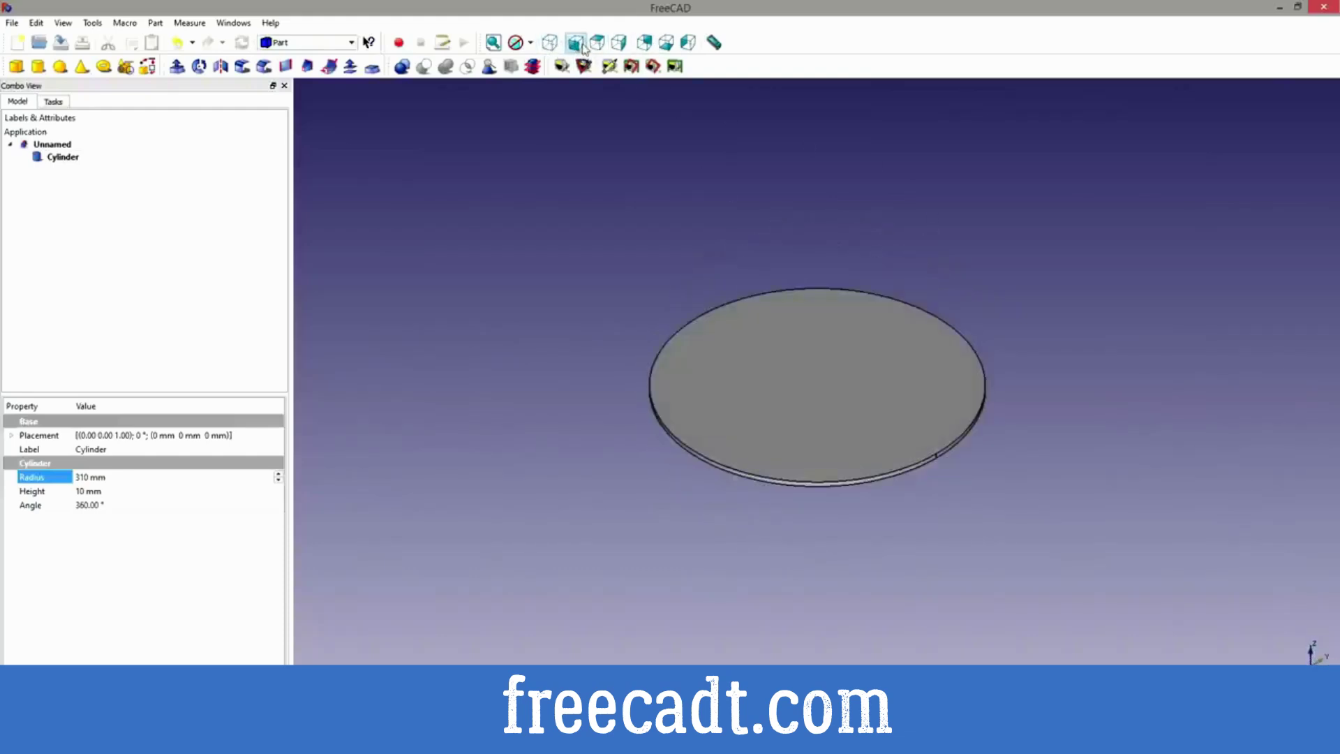
click(575, 42)
click(597, 43)
click(619, 42)
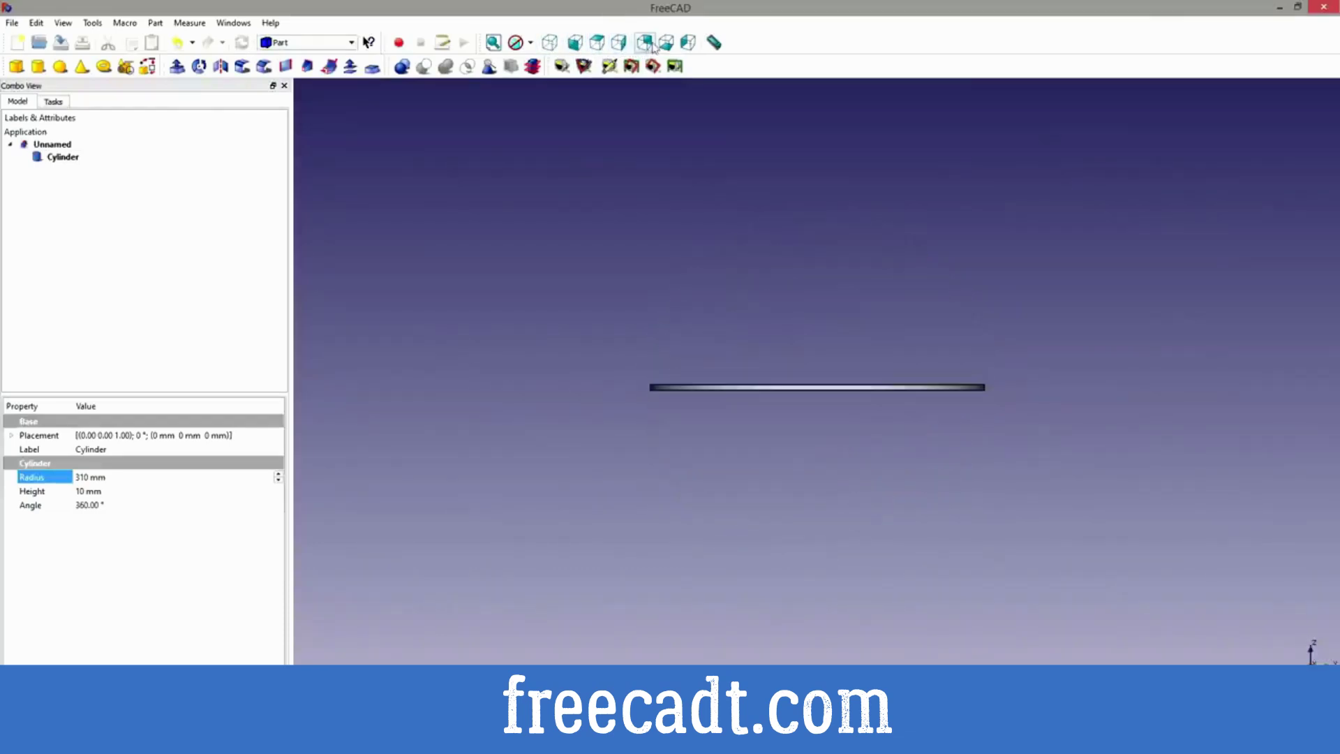
click(666, 42)
click(550, 42)
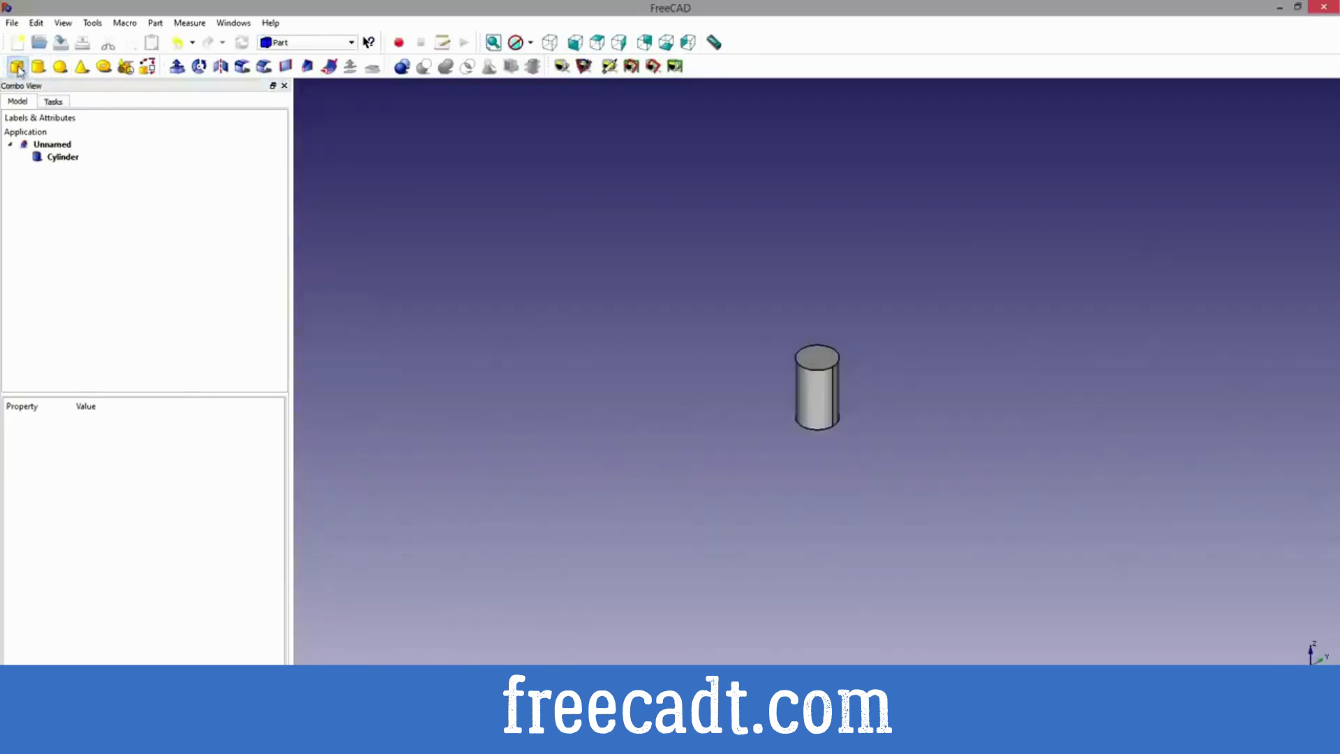
Add a cube primitive and set its height to 5 mm.
click(17, 68)
click(59, 171)
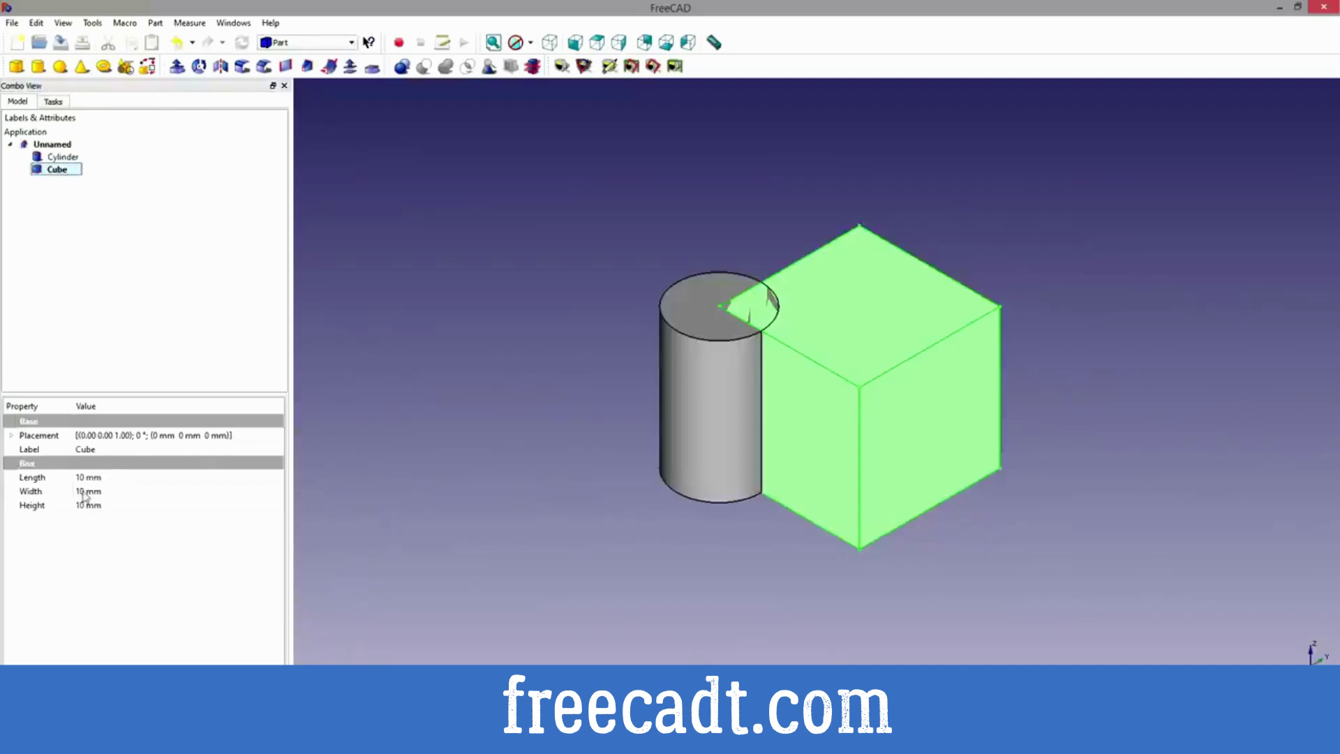
click(84, 493)
click(82, 478)
click(84, 505)
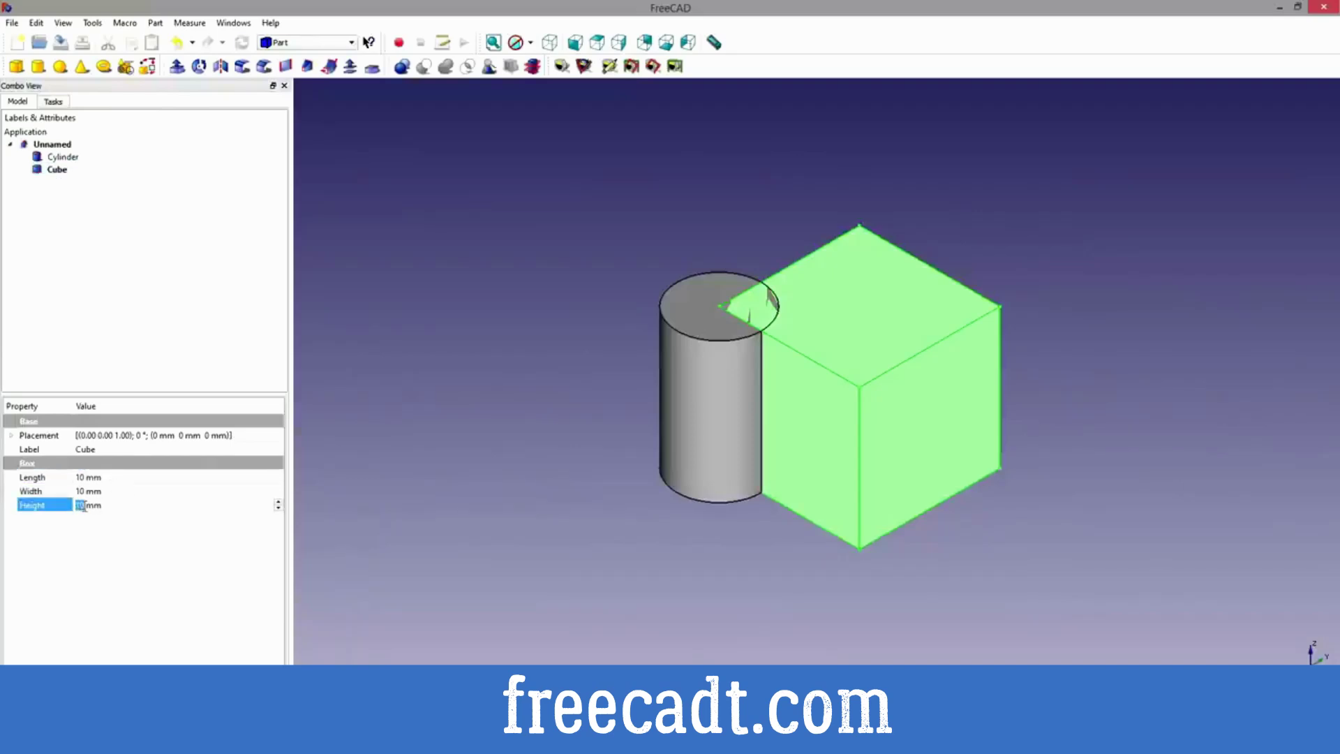
text(5)
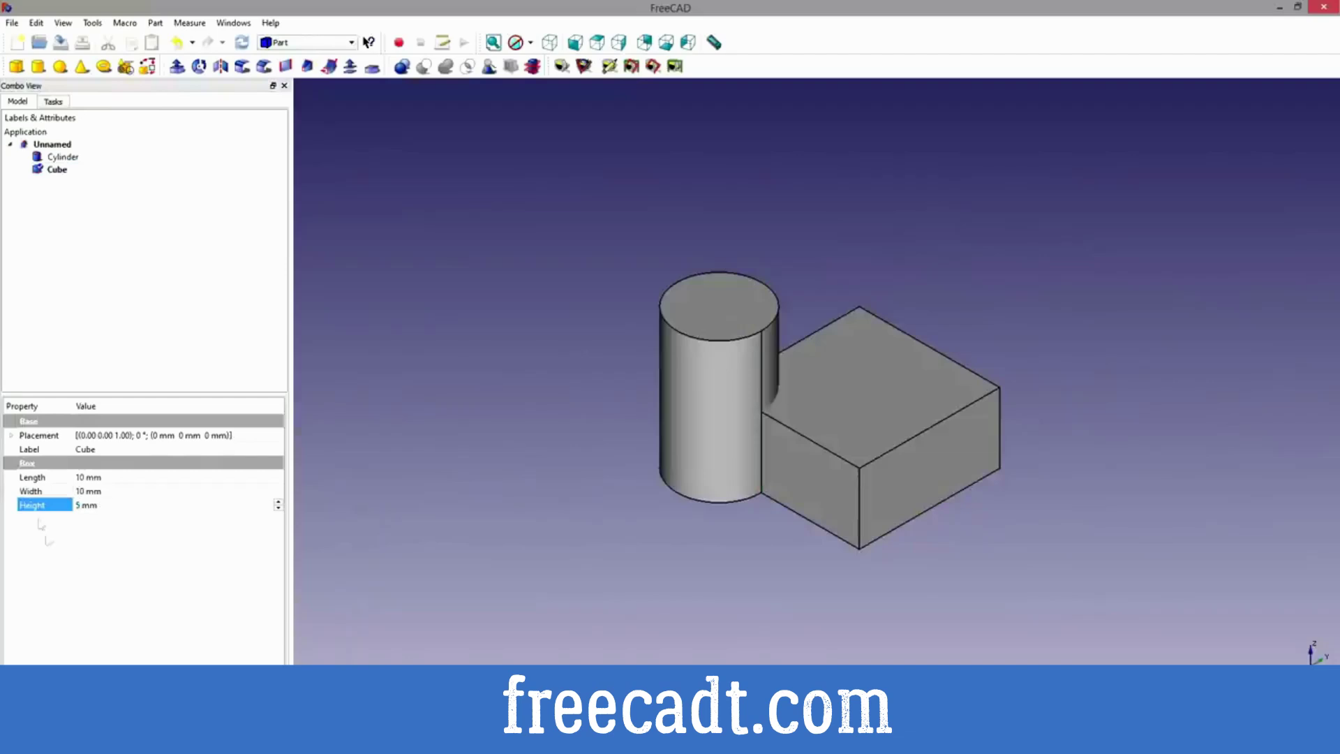
click(84, 480)
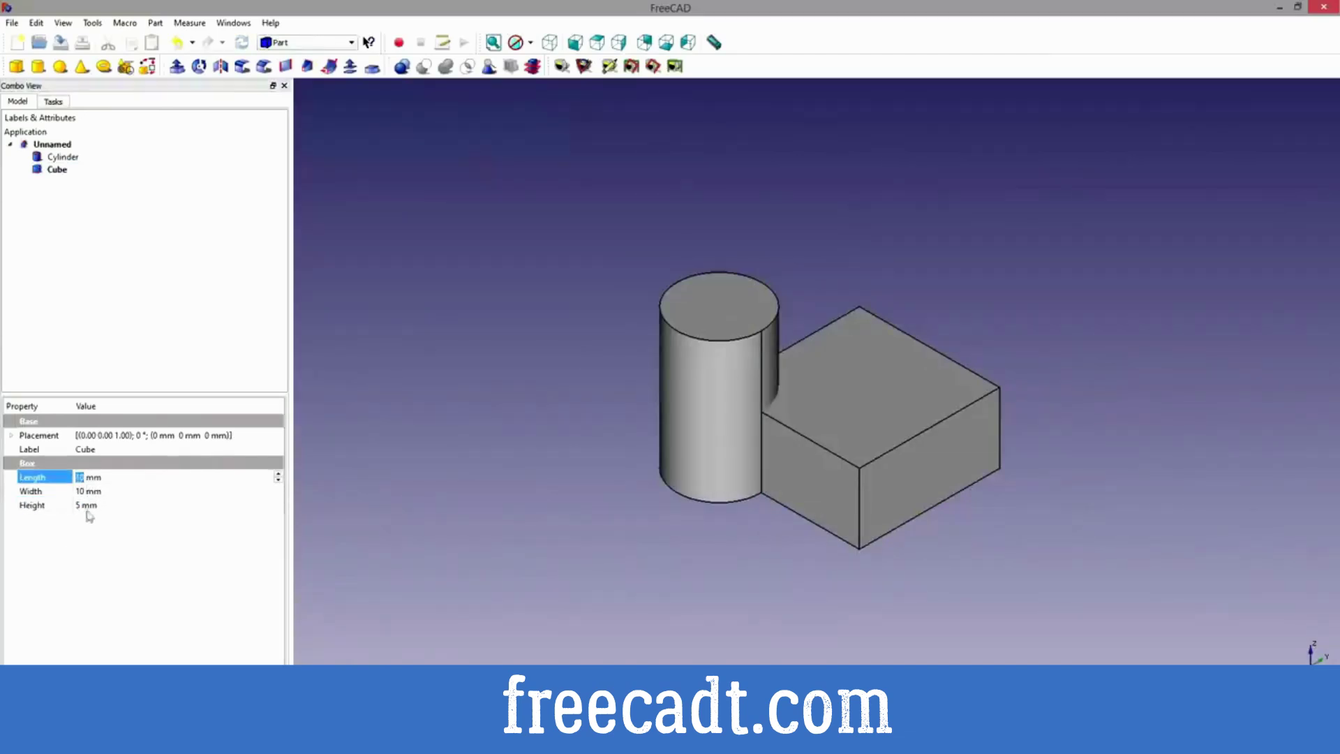
Set the z position in the cube's placement to 2.5 mm.
click(12, 435)
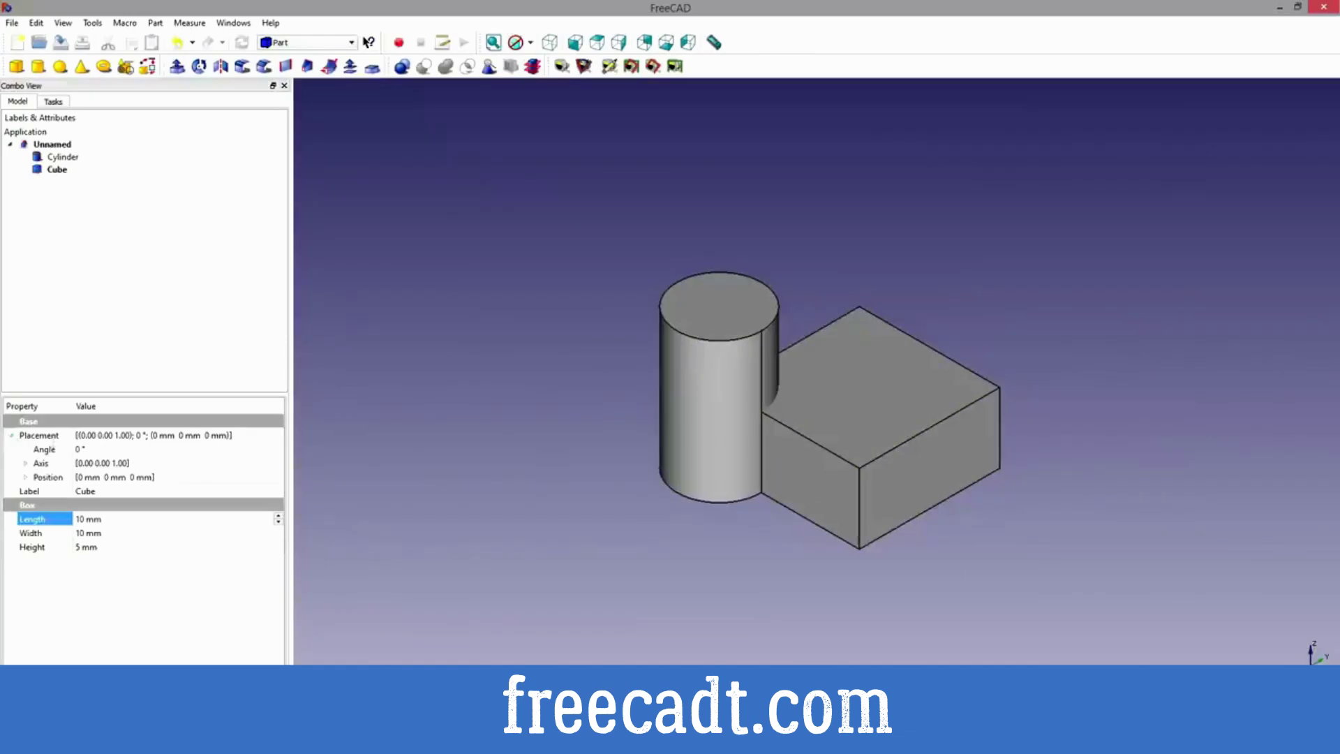
click(26, 477)
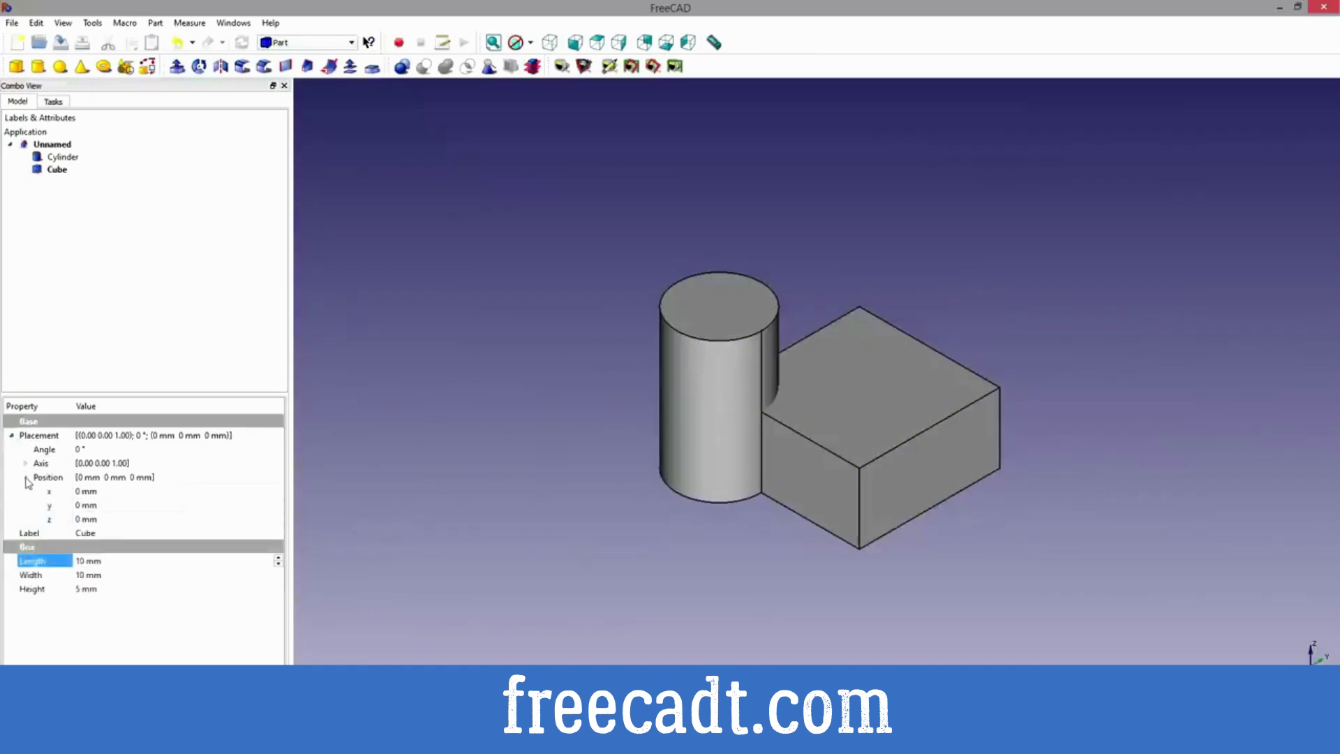
click(84, 519)
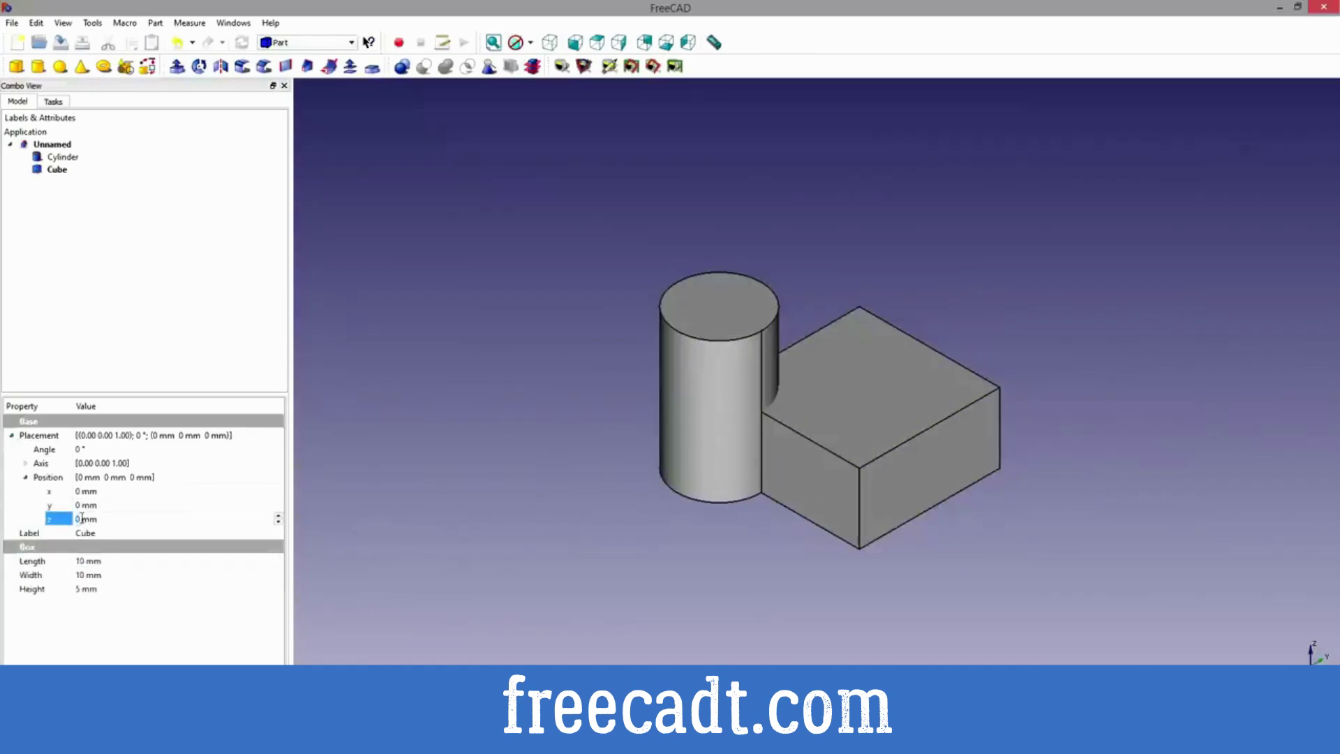
text(2.5)
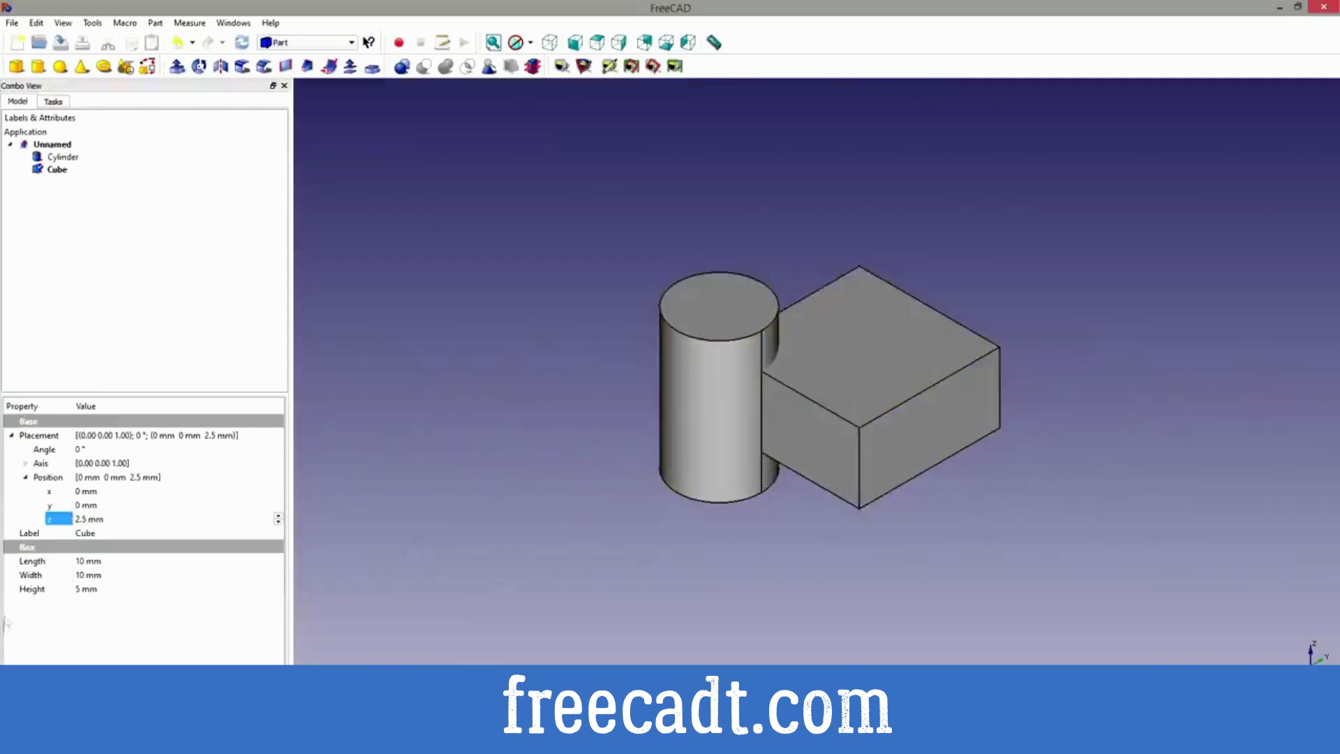
Centre the cube on the cylinder by setting its y position to -5 mm and its x position to -5 mm.
click(83, 504)
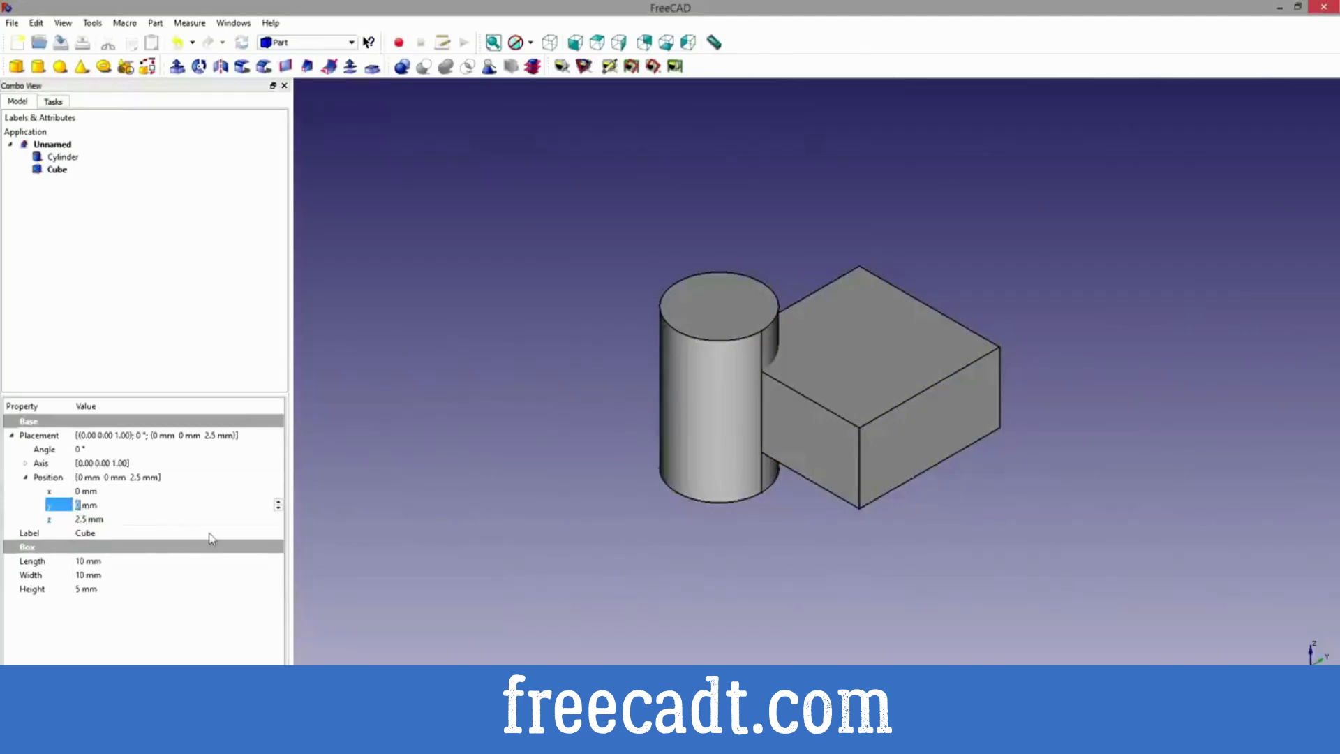
text(-5)
key(Return)
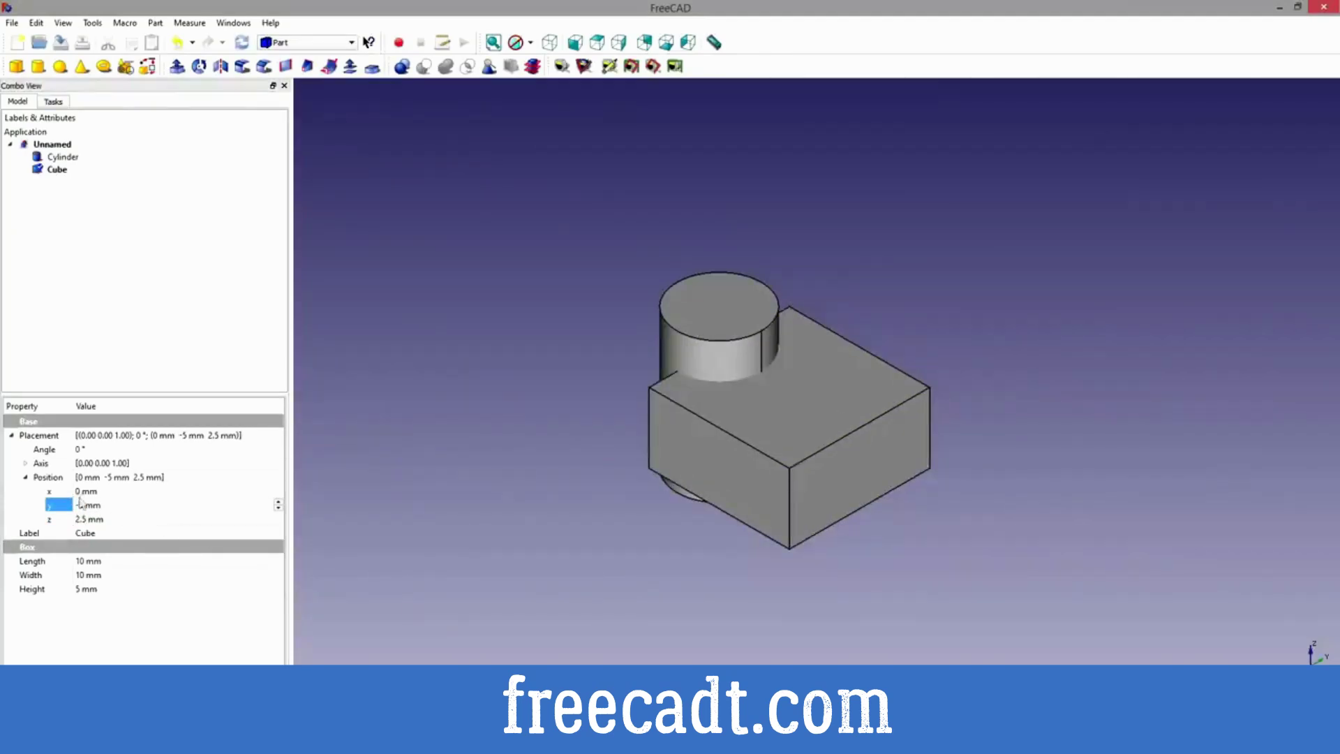
click(78, 491)
text(1)
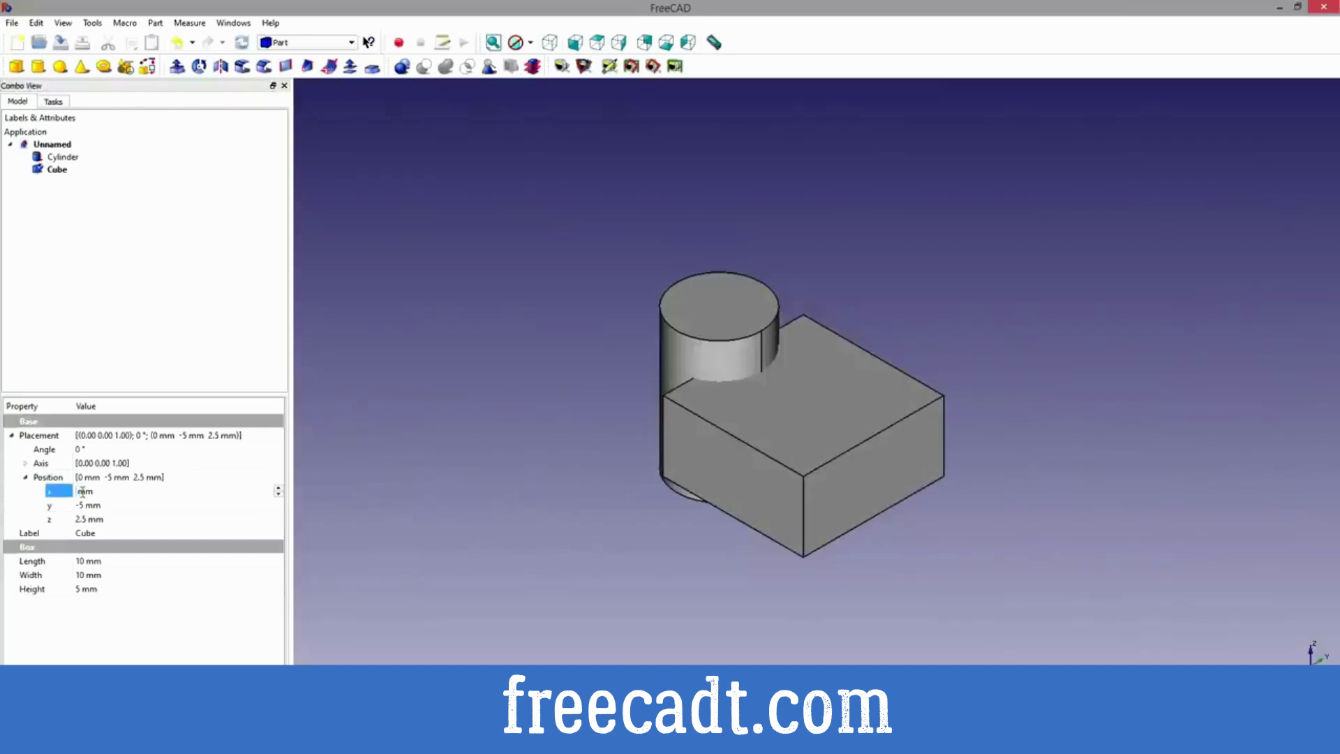
key(BackSpace)
text(-5)
key(Return)
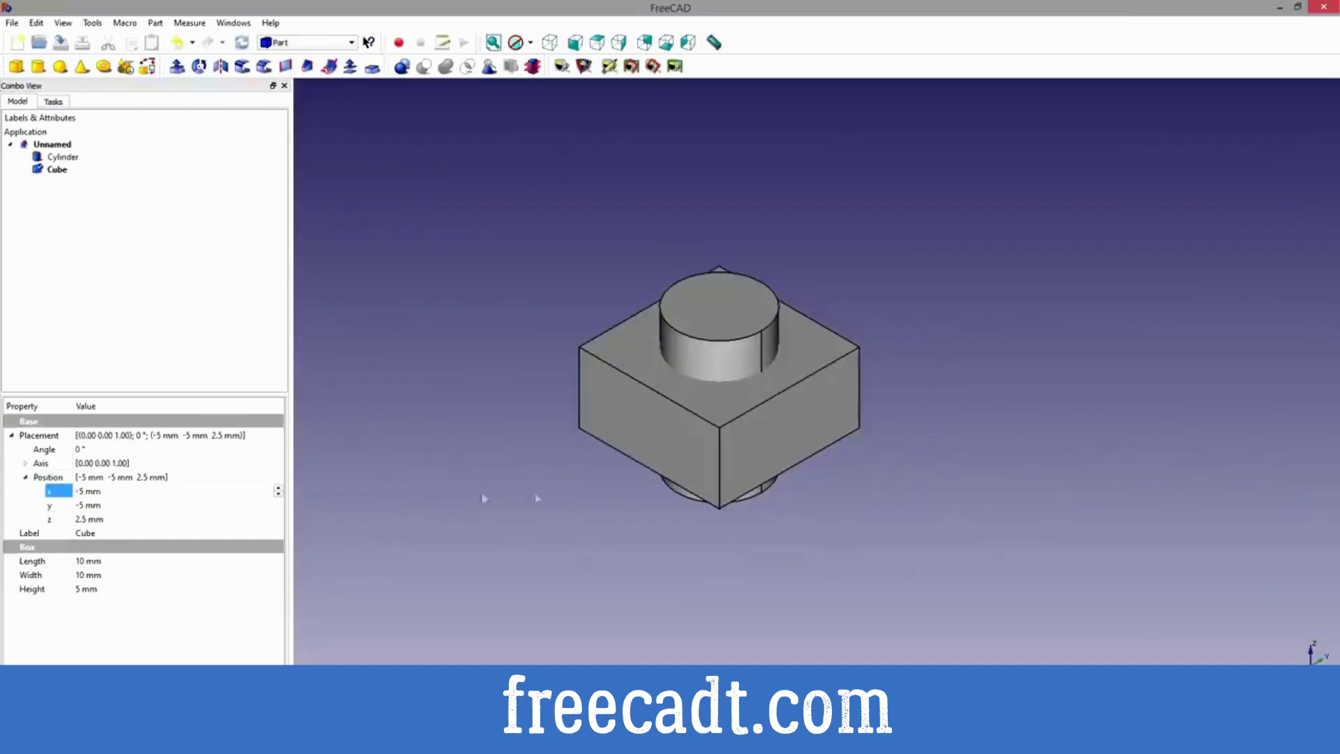
Fuse the cylinder and the cube into a single shape with a union.
click(62, 157)
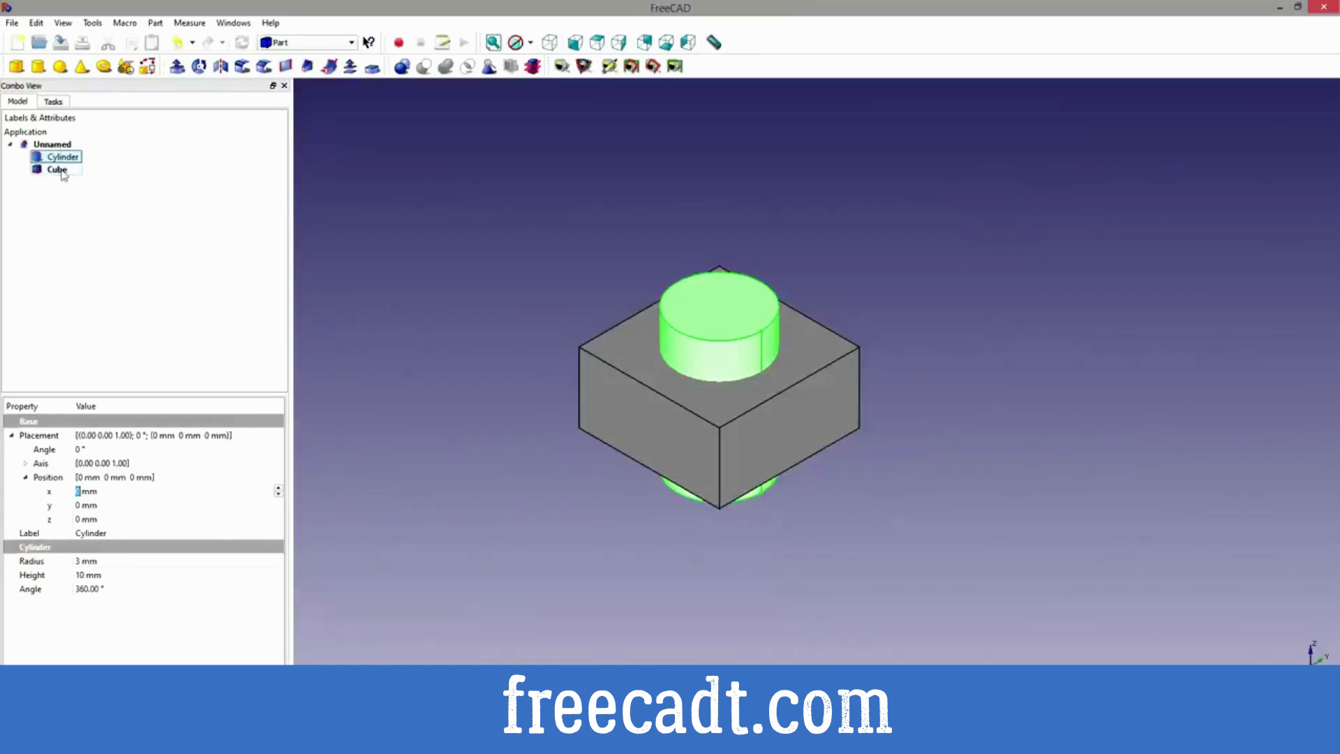
ctrl+click(63, 171)
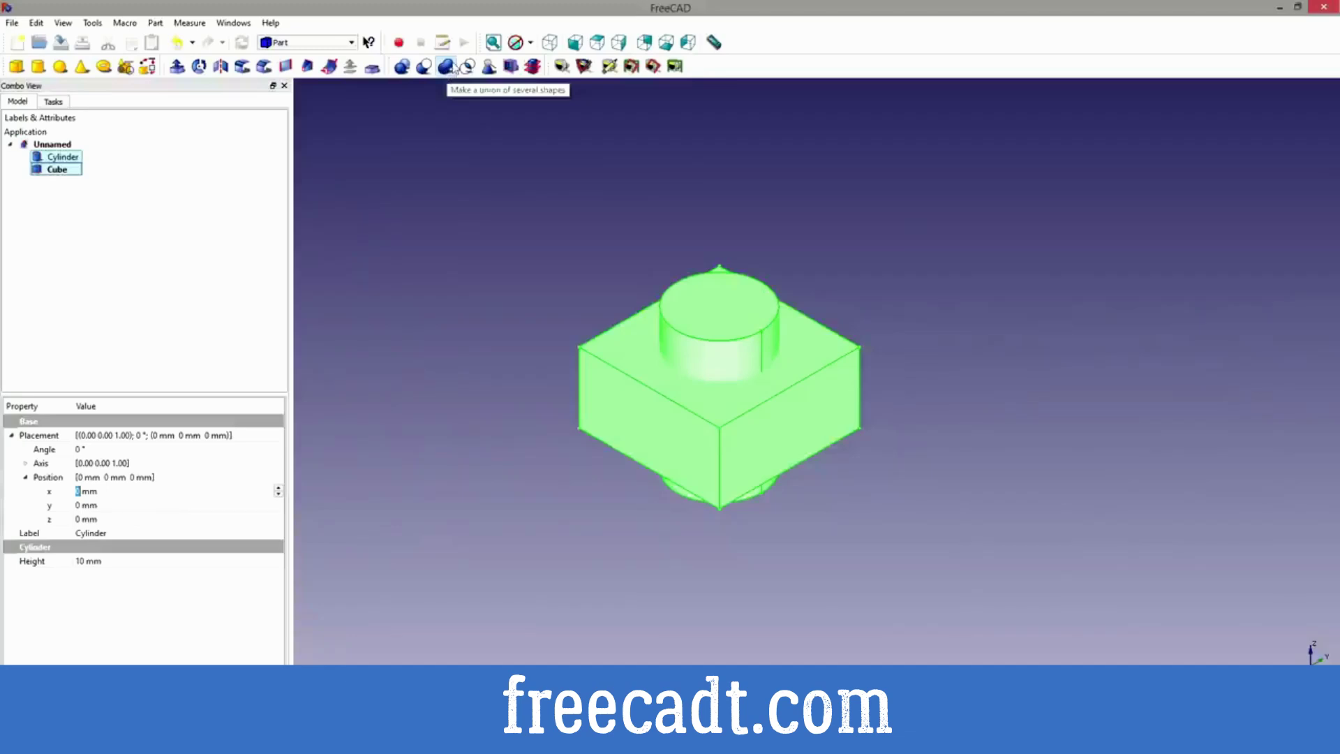
click(447, 67)
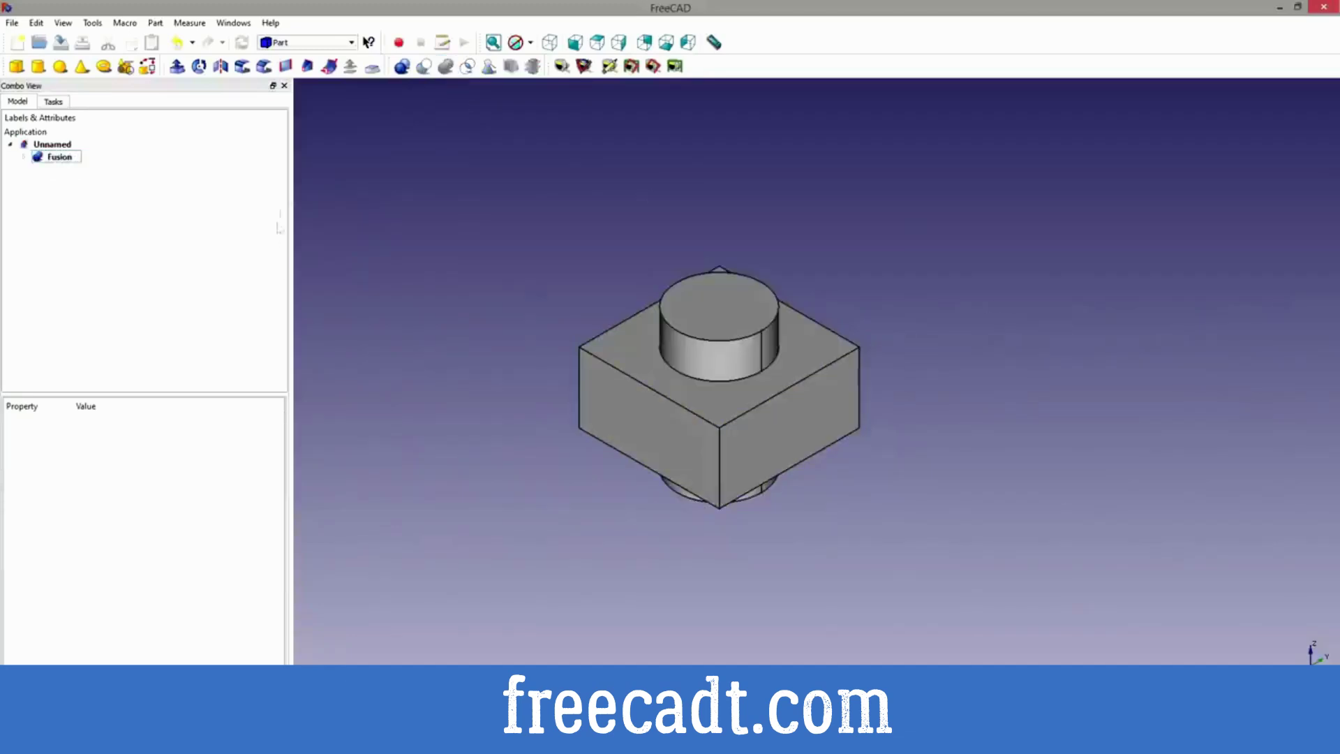
Undo the union and make both the original cylinder and the cube visible again.
key(ctrl+z)
click(62, 156)
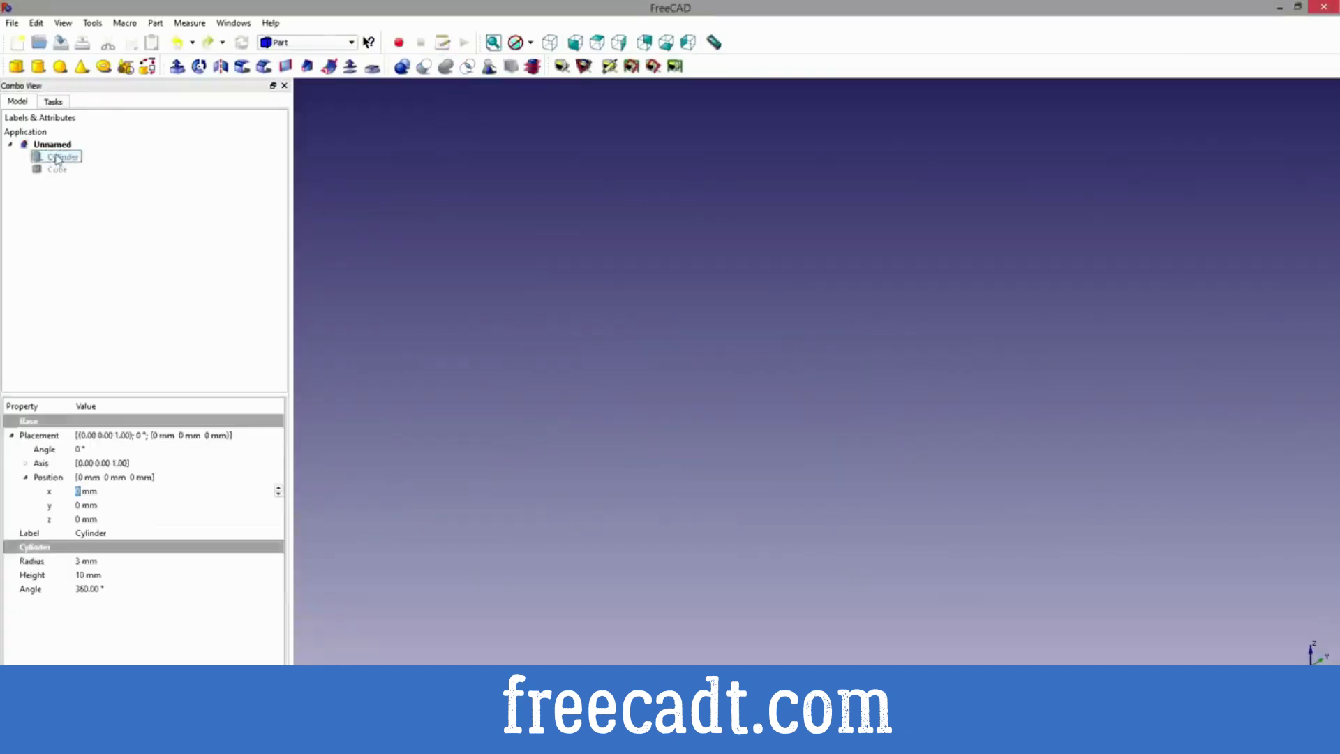
click(56, 169)
click(53, 157)
right_click(43, 157)
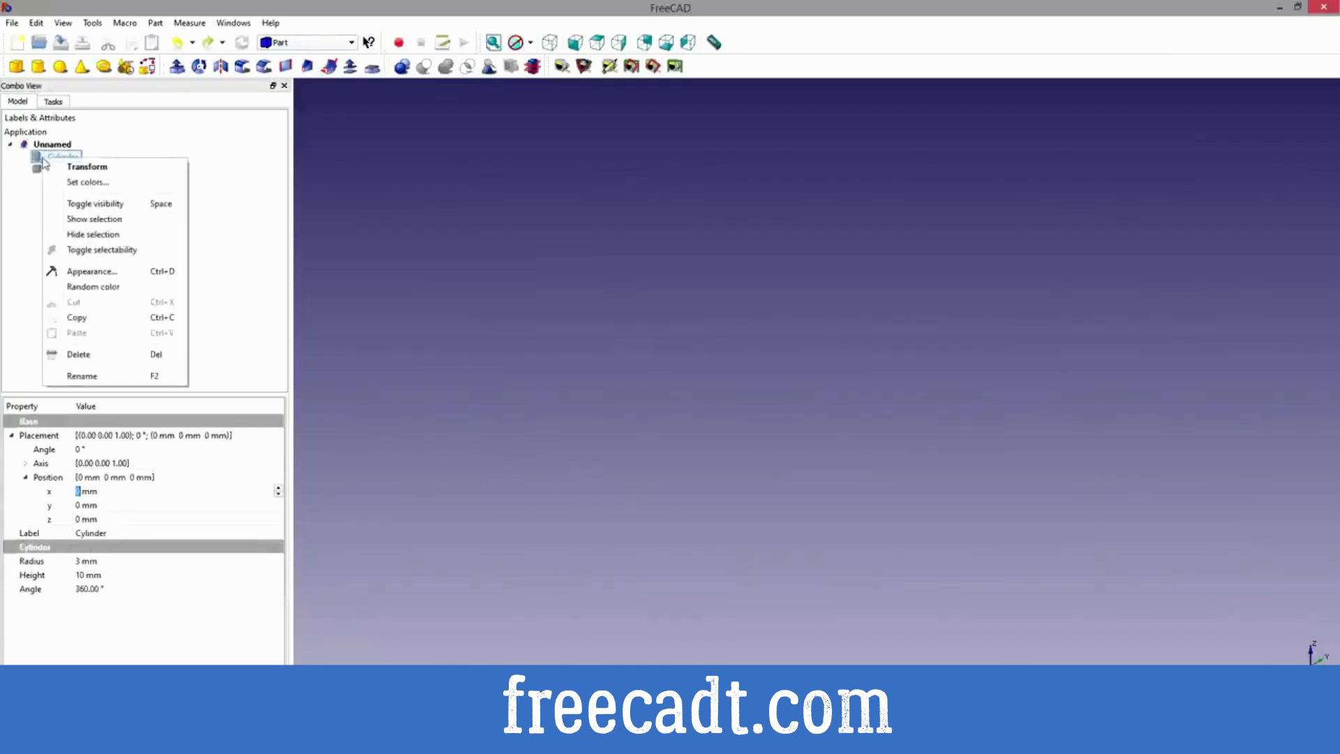
click(98, 203)
click(50, 168)
right_click(44, 168)
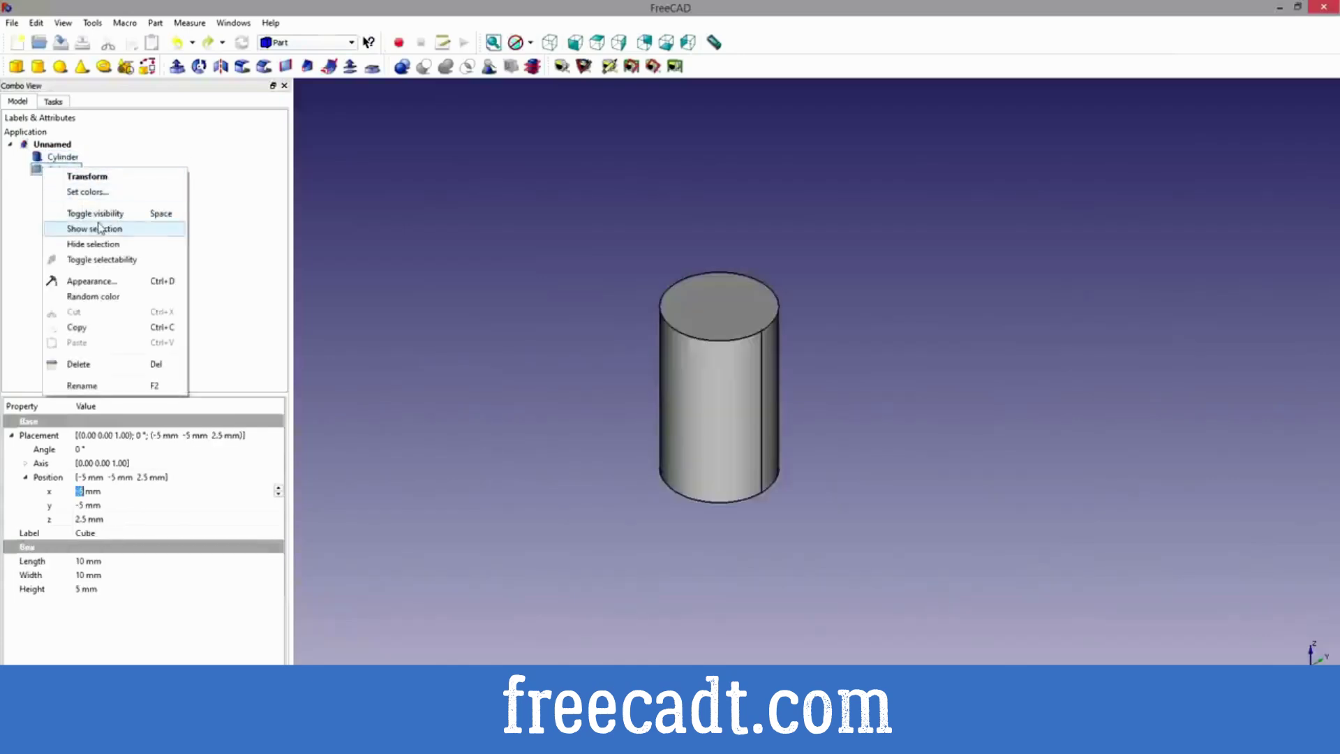
click(100, 229)
click(209, 209)
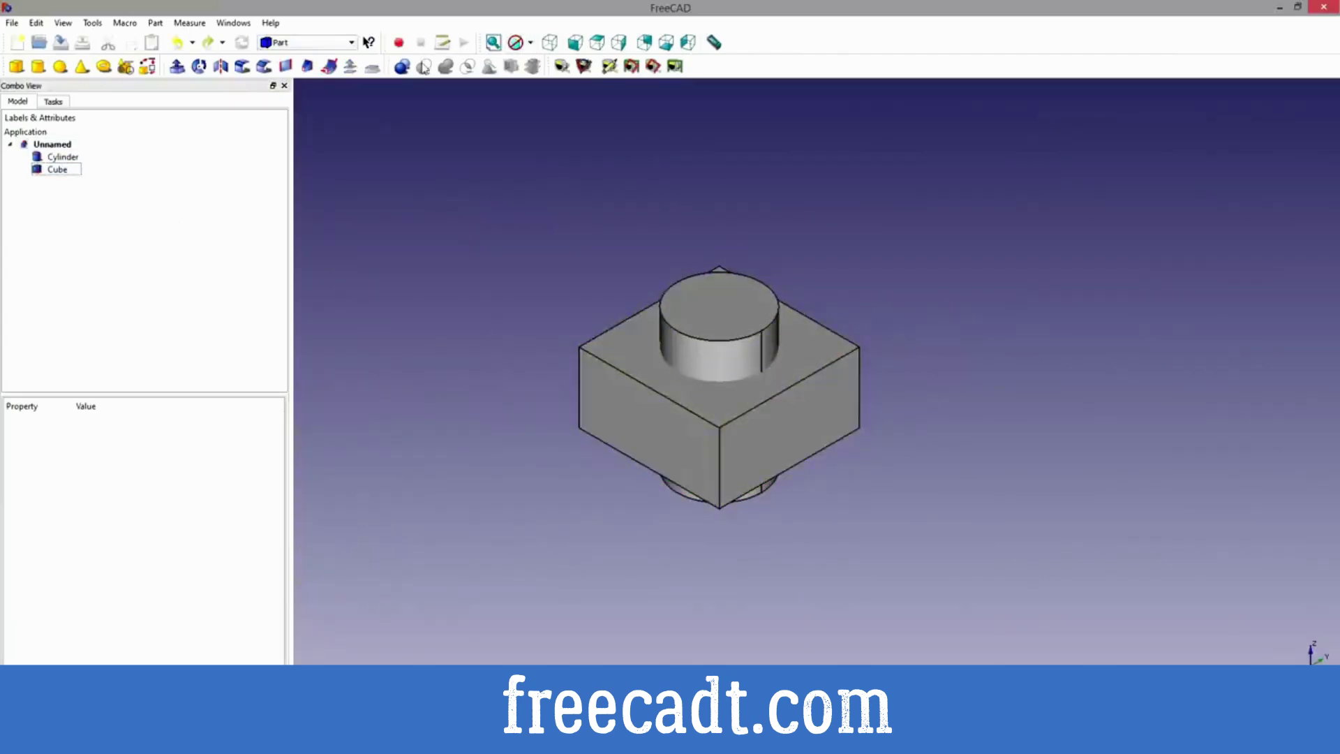
Cut the cube out of the cylinder with a boolean difference.
click(55, 158)
ctrl+click(56, 173)
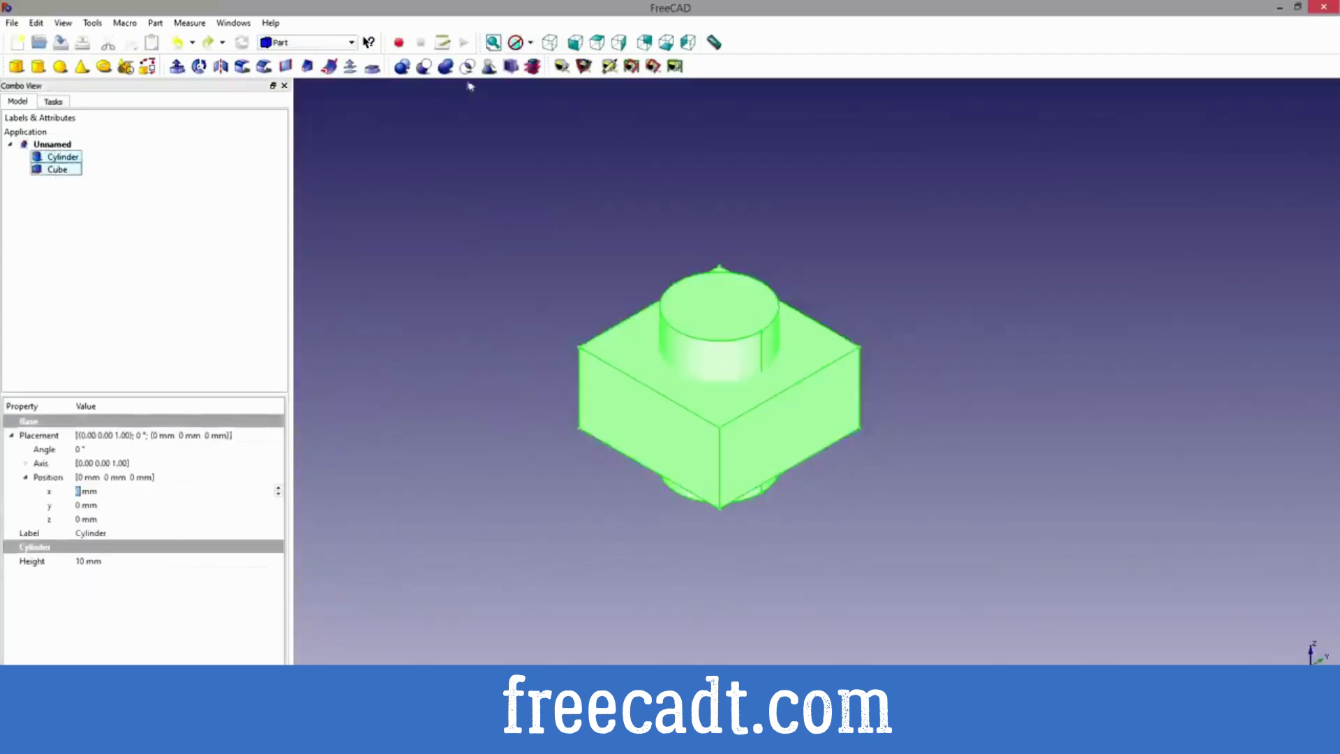
click(424, 67)
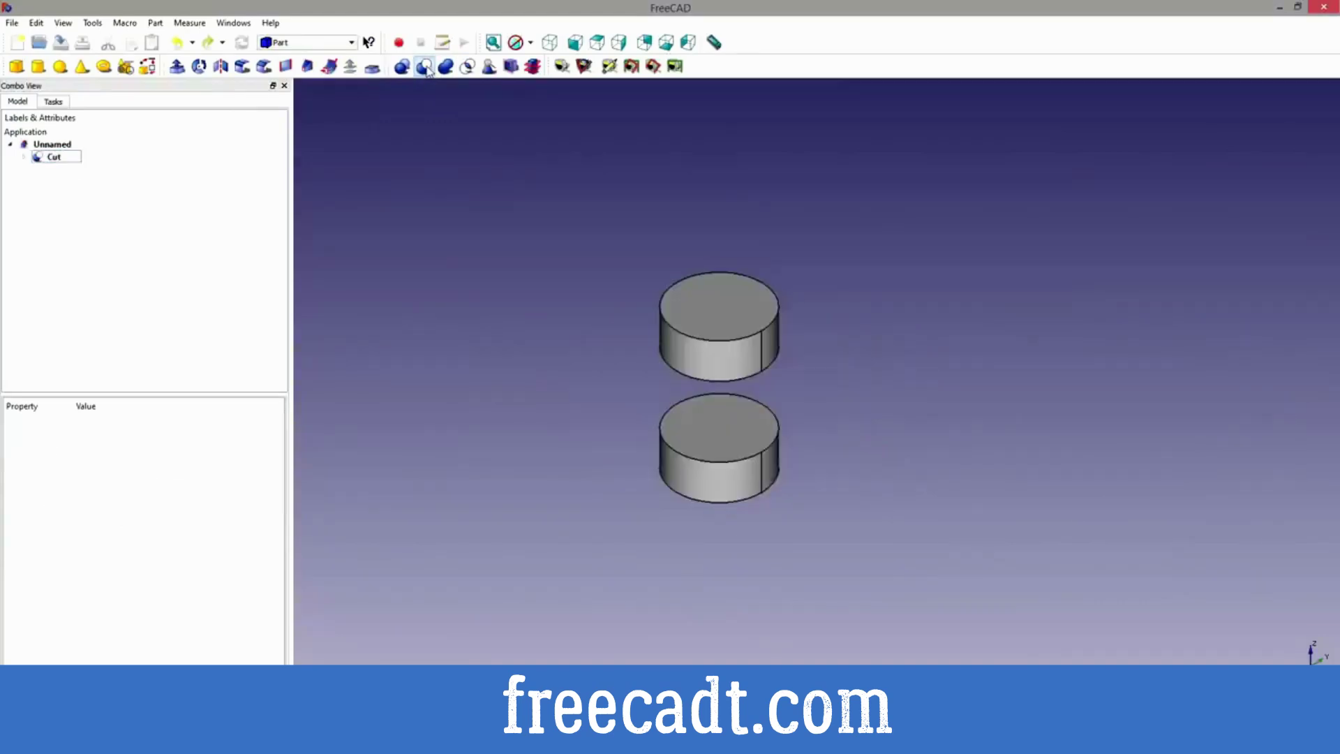
Expand the cut and examine its source cylinder and cube and their properties.
click(42, 158)
click(23, 157)
click(75, 169)
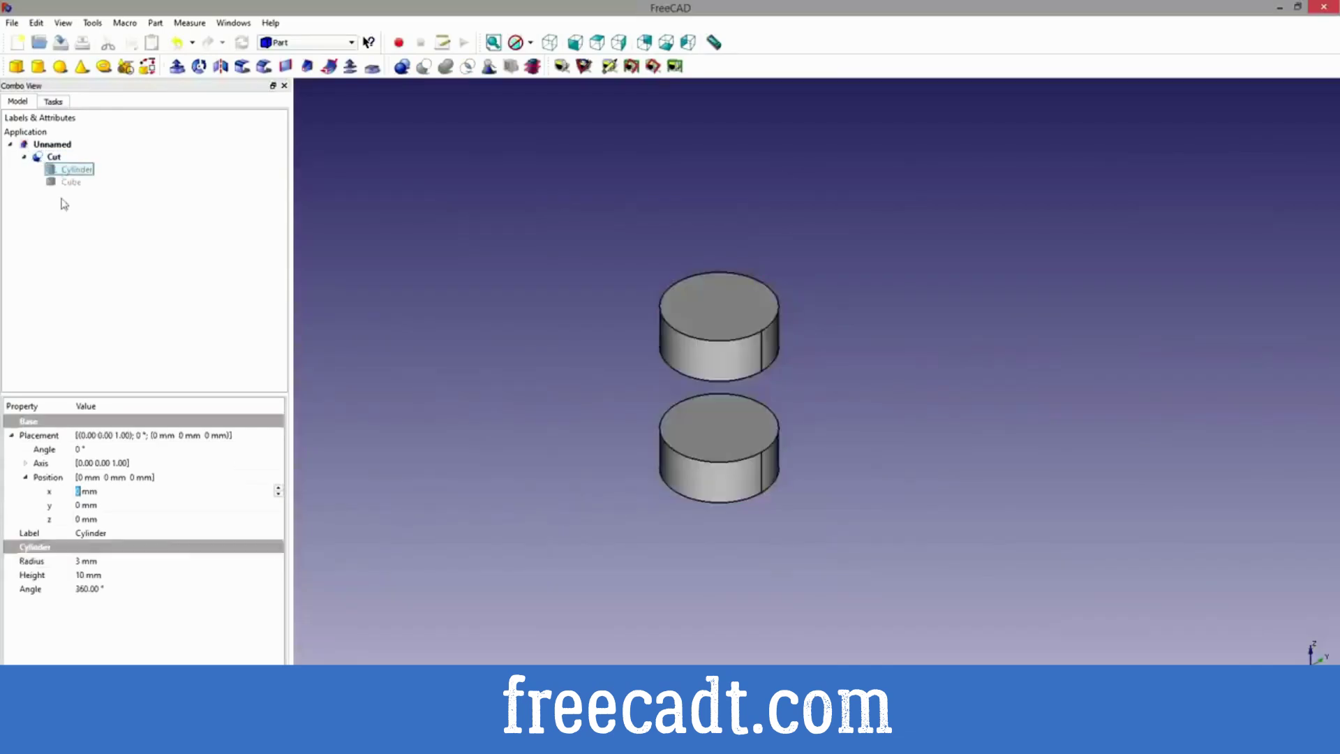
click(70, 182)
click(76, 169)
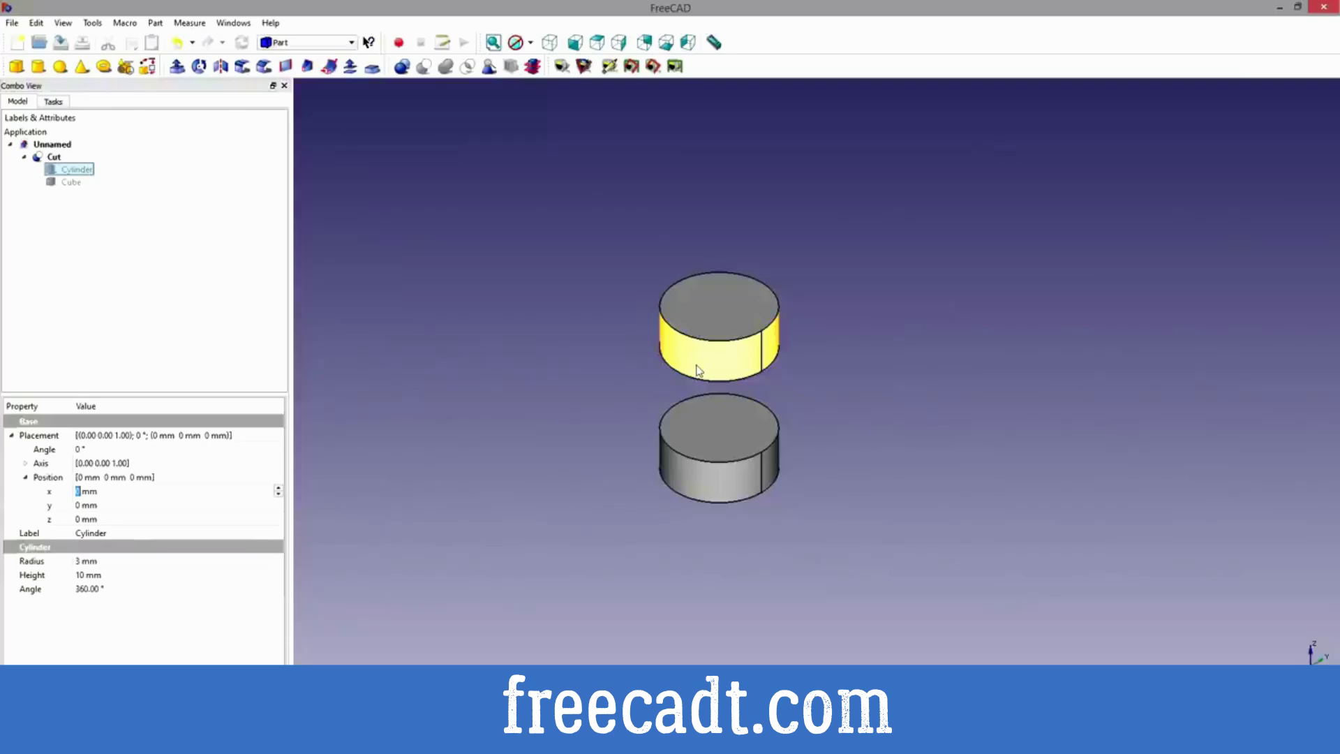
click(76, 182)
click(77, 171)
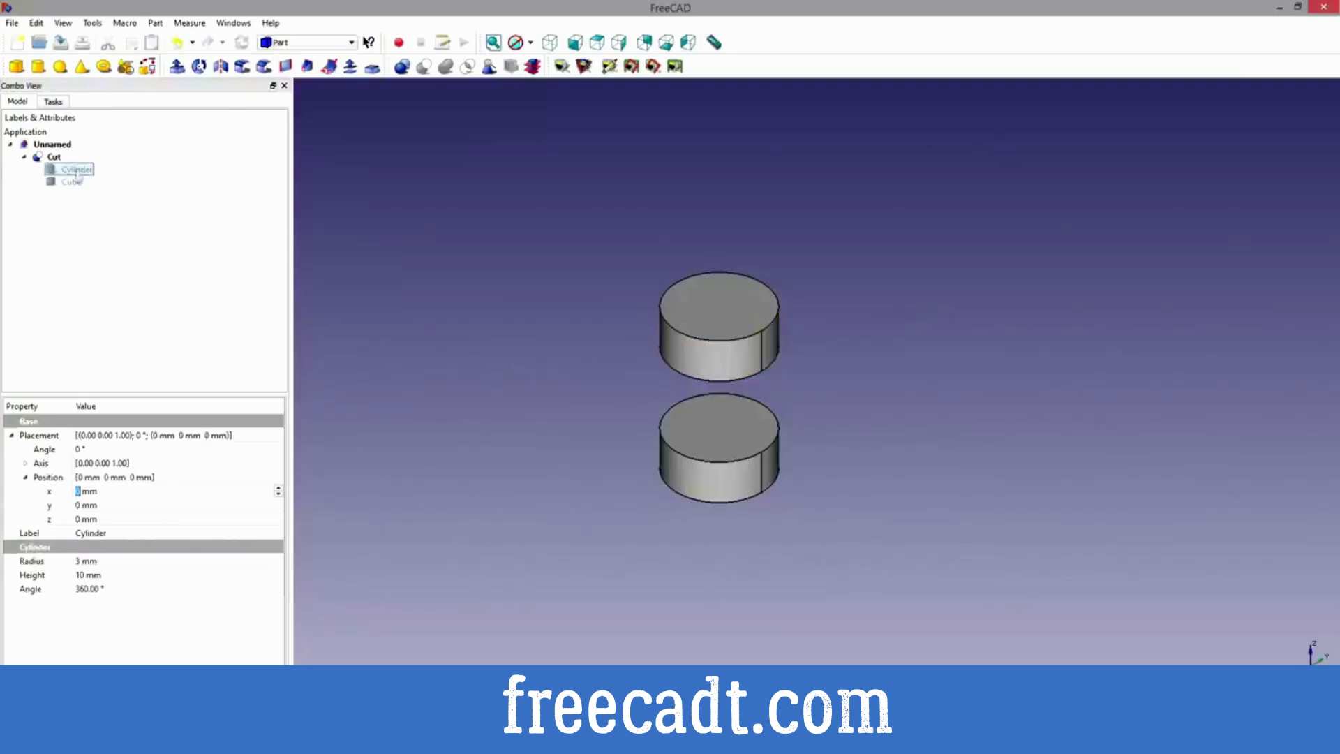
click(71, 182)
click(54, 157)
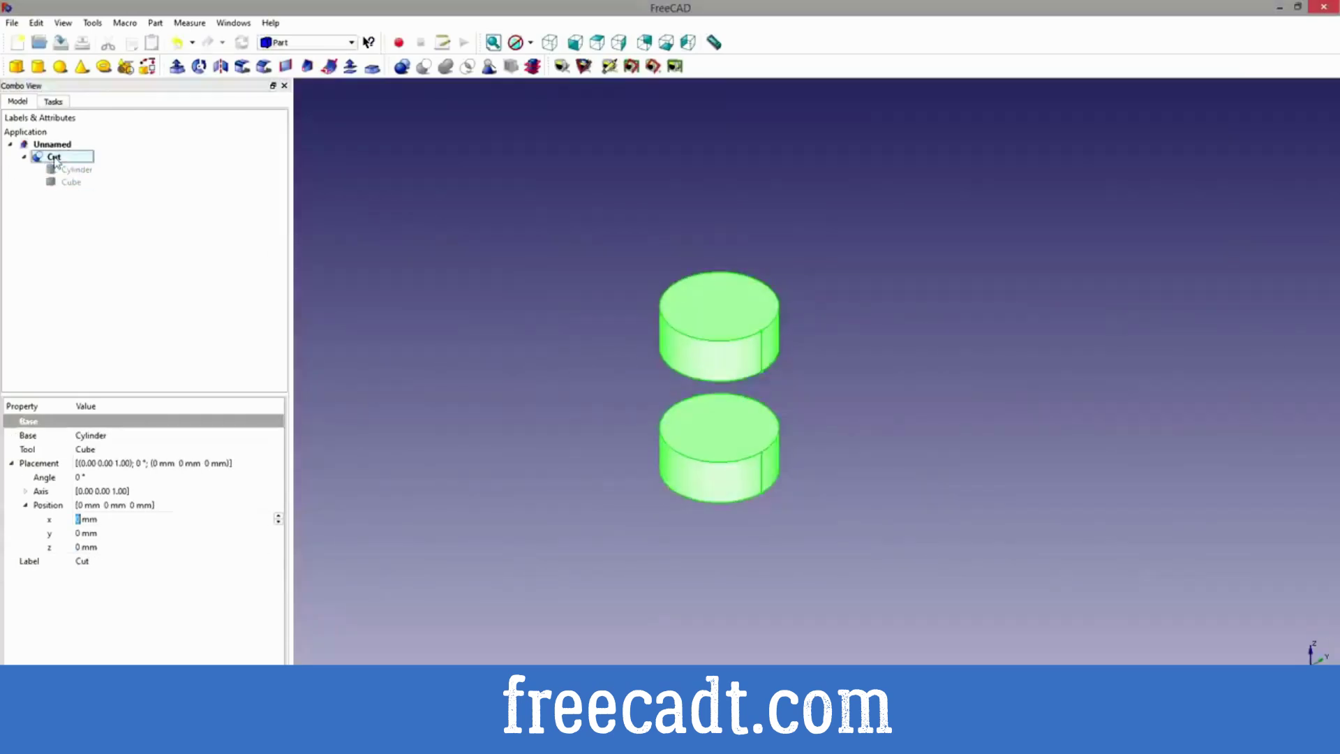
click(75, 170)
click(54, 157)
click(75, 170)
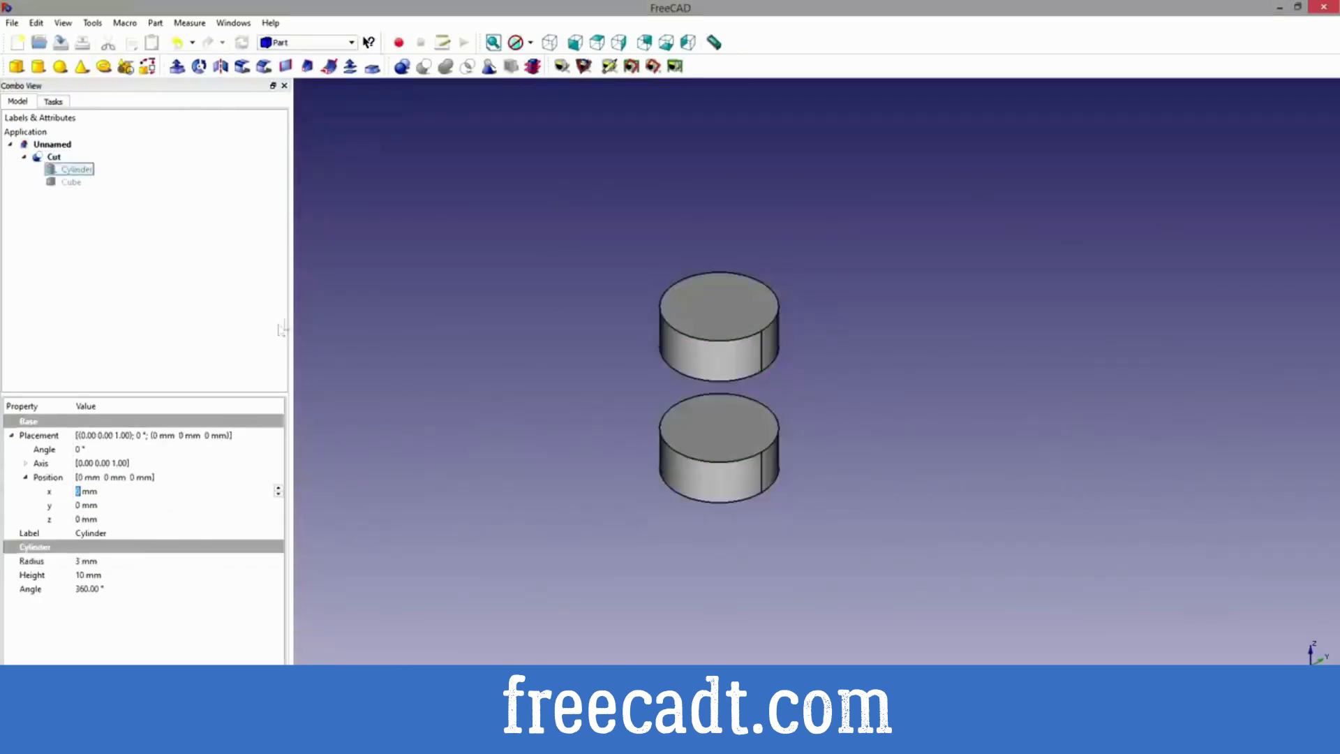
click(70, 183)
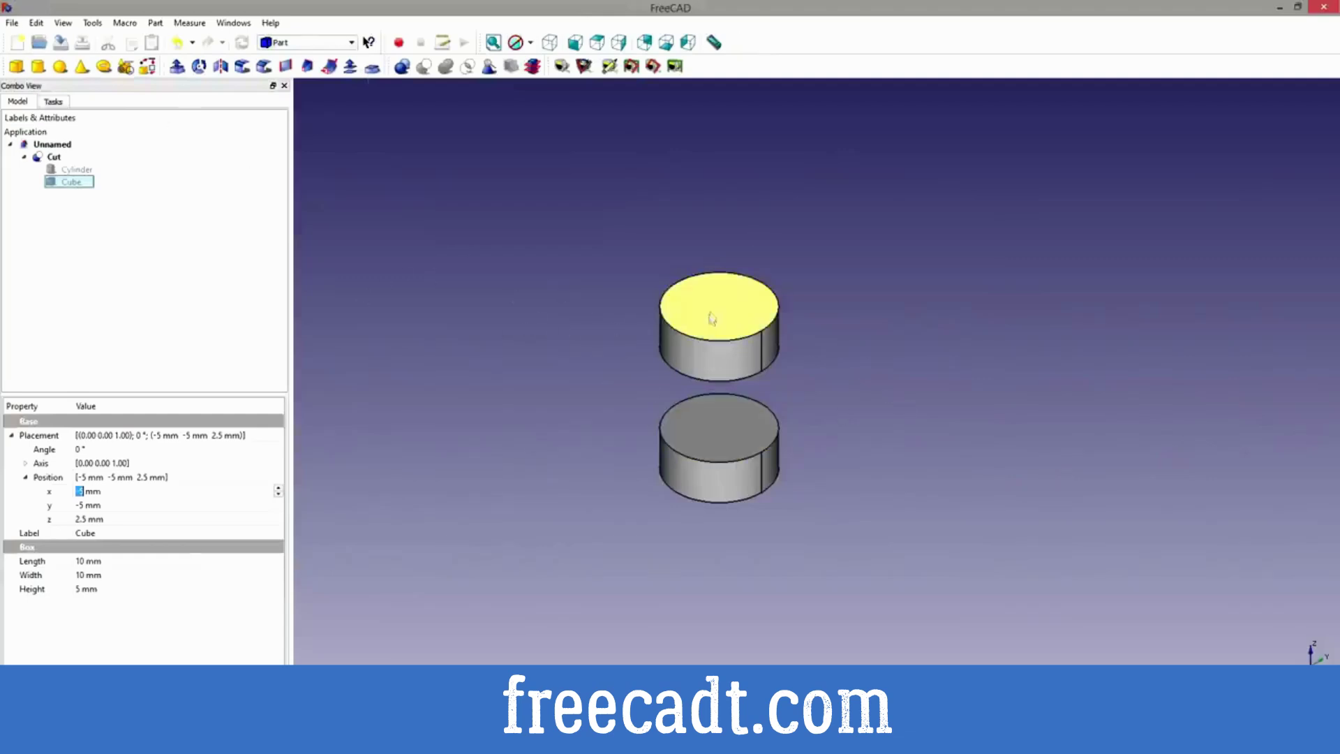
Fillet the four circular edges of the two discs with a constant radius of 1.00.
click(682, 292)
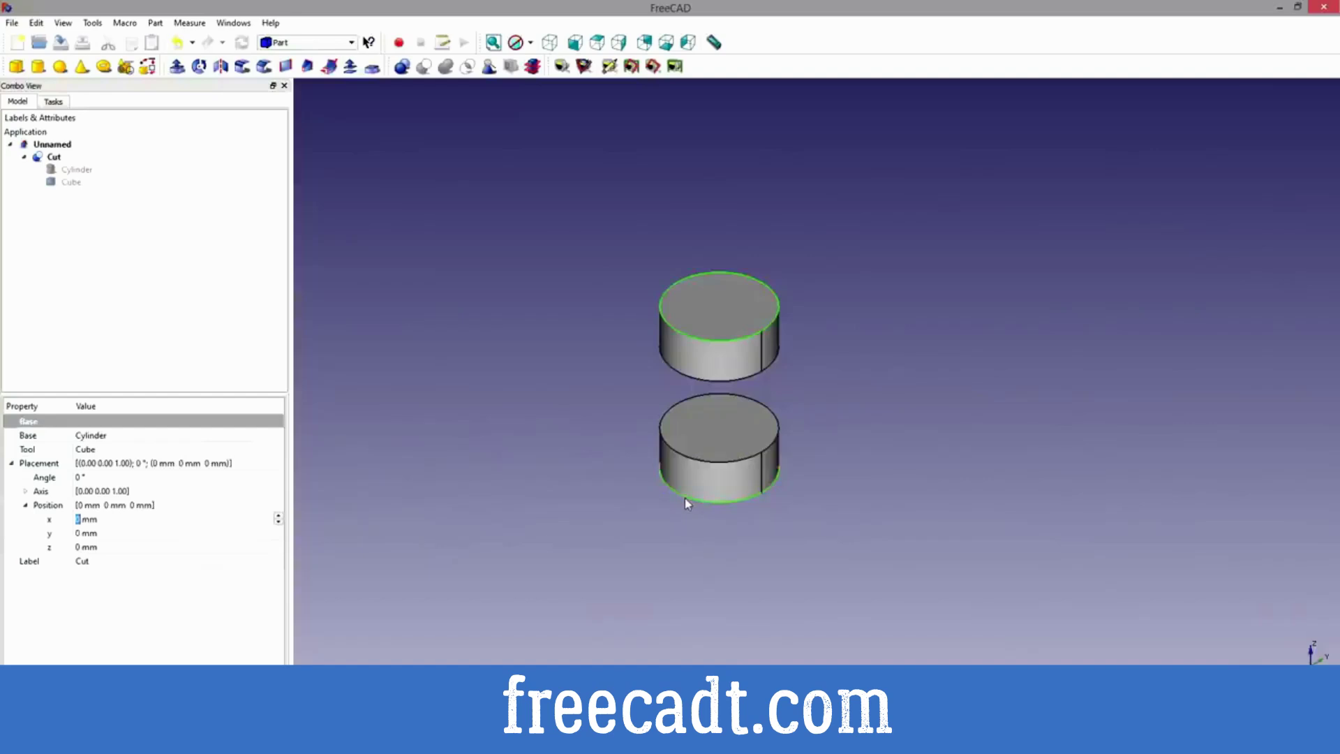
click(719, 454)
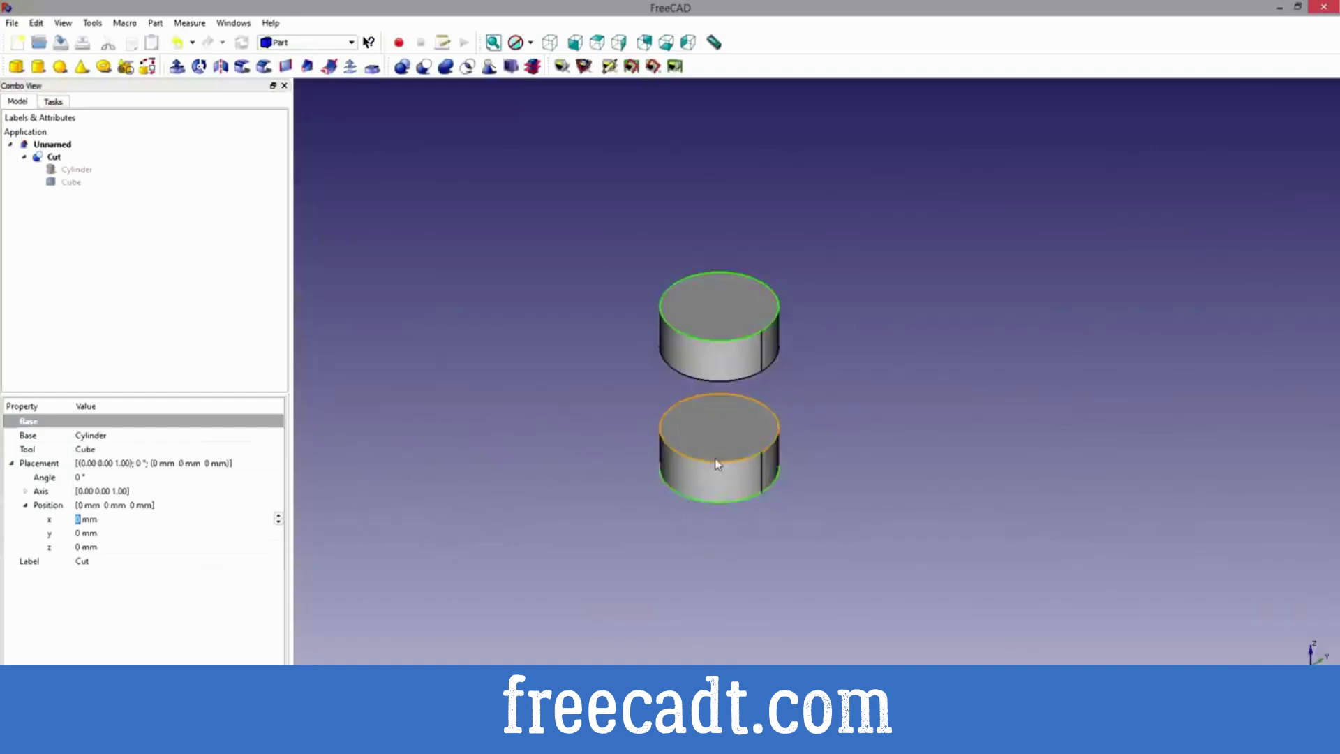
click(242, 66)
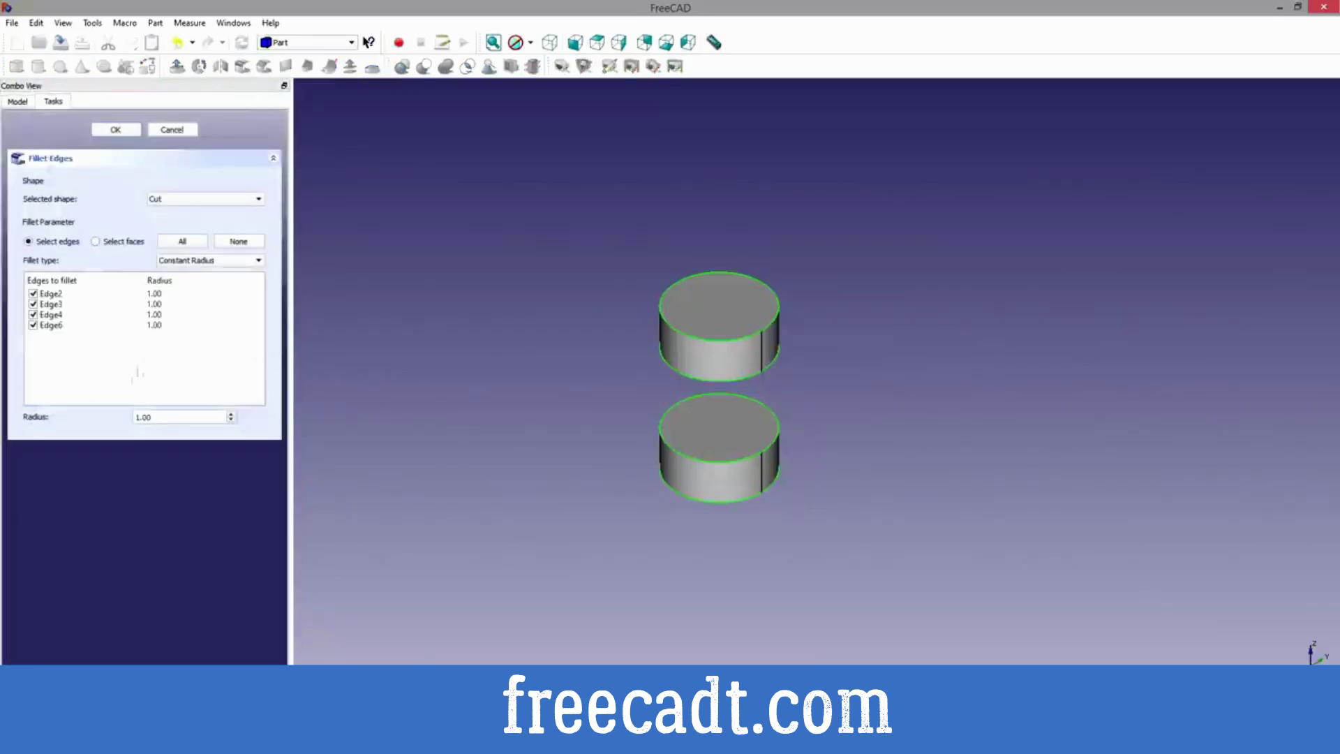
click(116, 130)
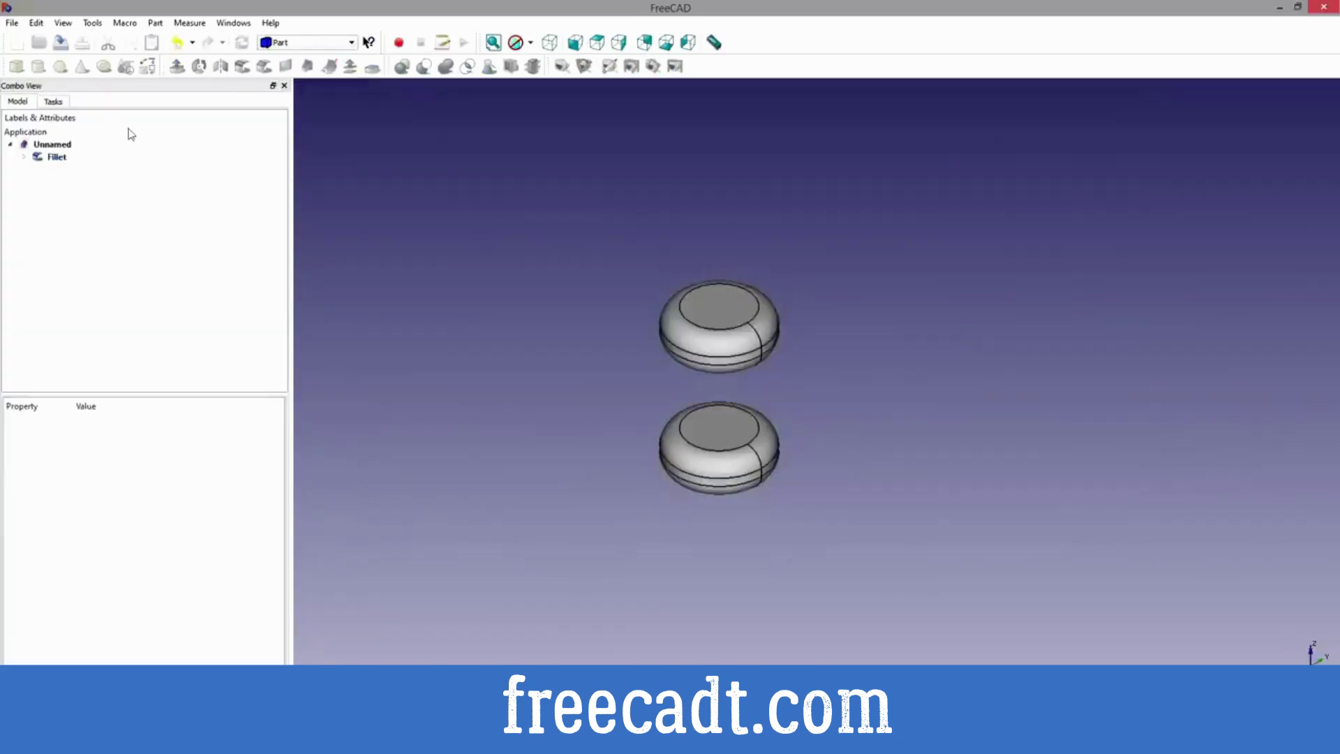
middle_drag(837, 381, 873, 416)
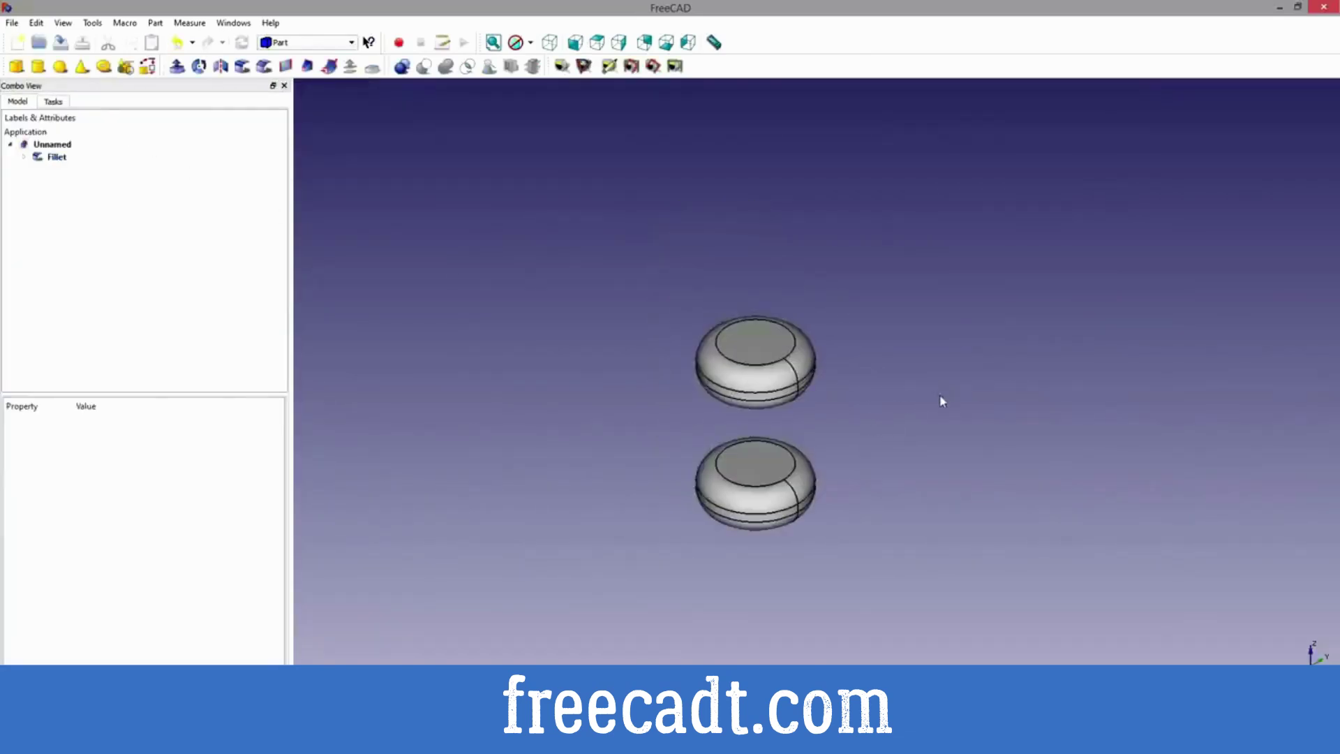
middle_drag(942, 401, 980, 311)
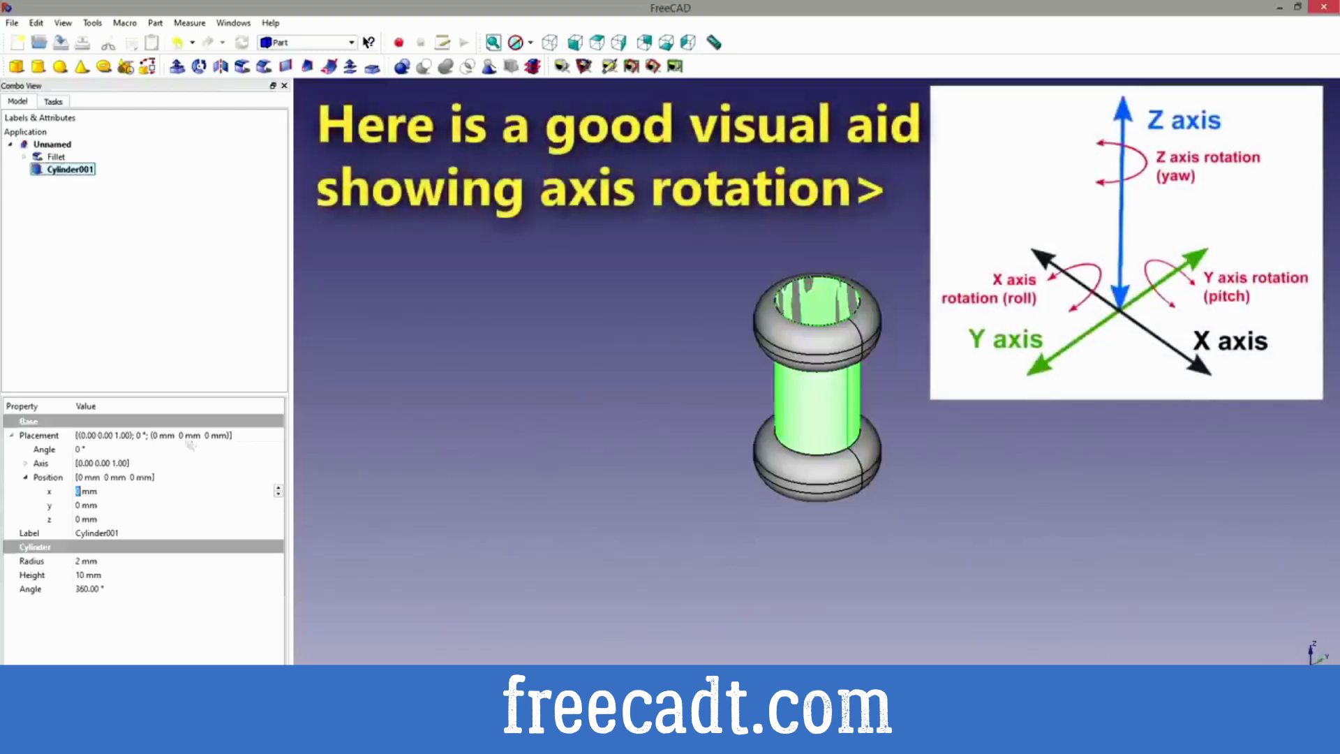
Rotate the new cylinder 90° about the y axis, setting its rotation axis to z 0 and y 1.
click(26, 464)
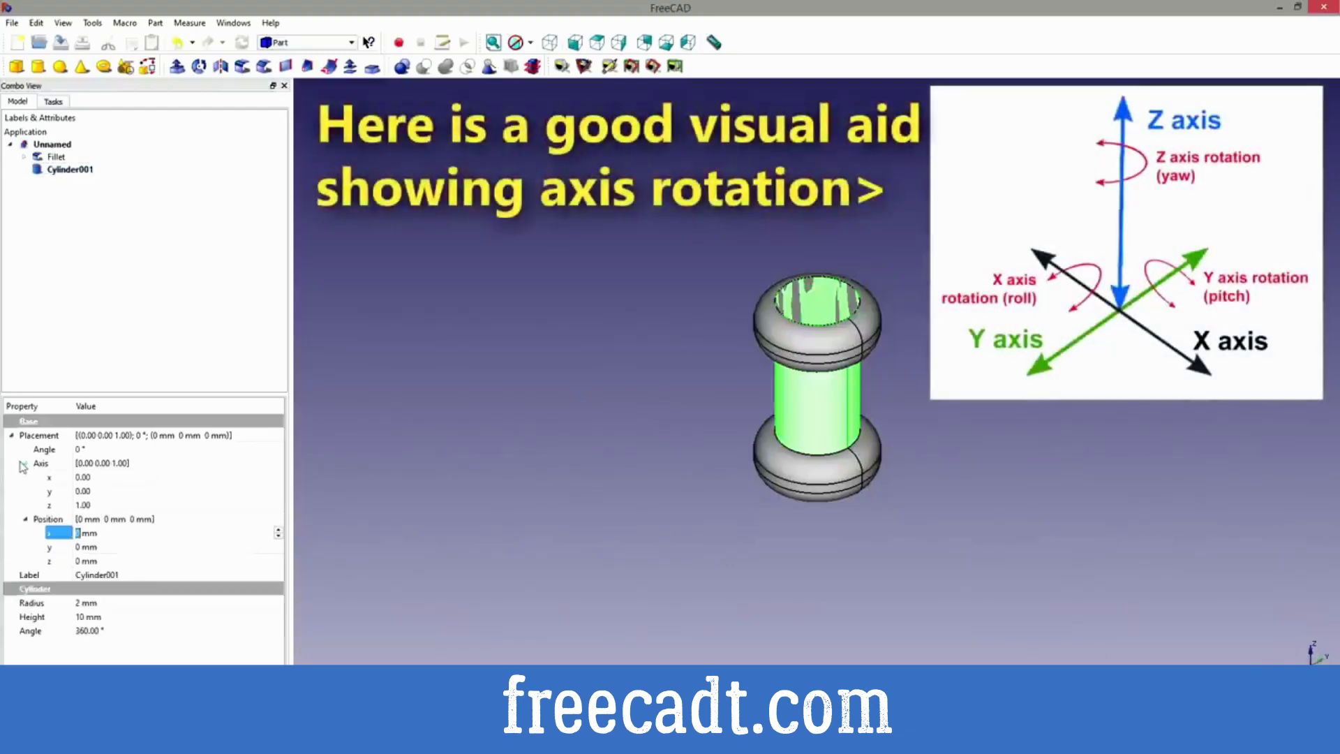
click(81, 505)
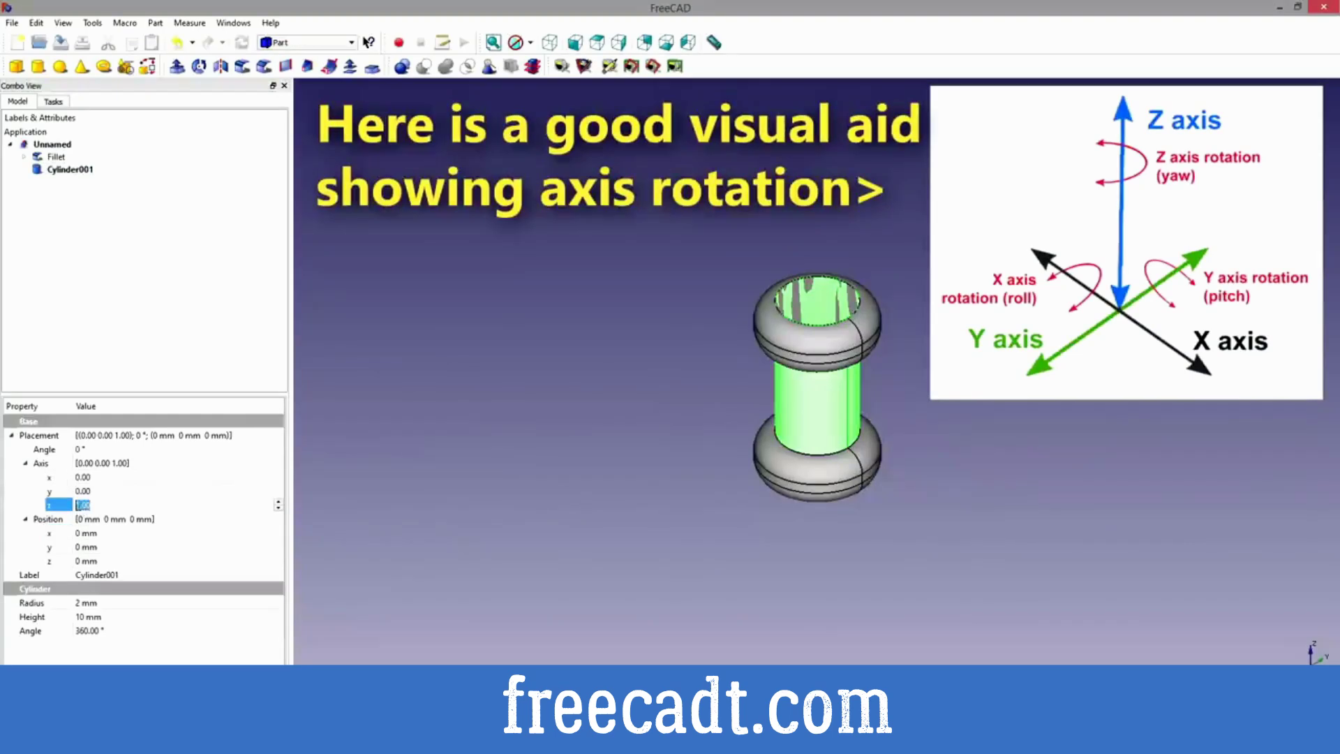
text(0)
click(79, 491)
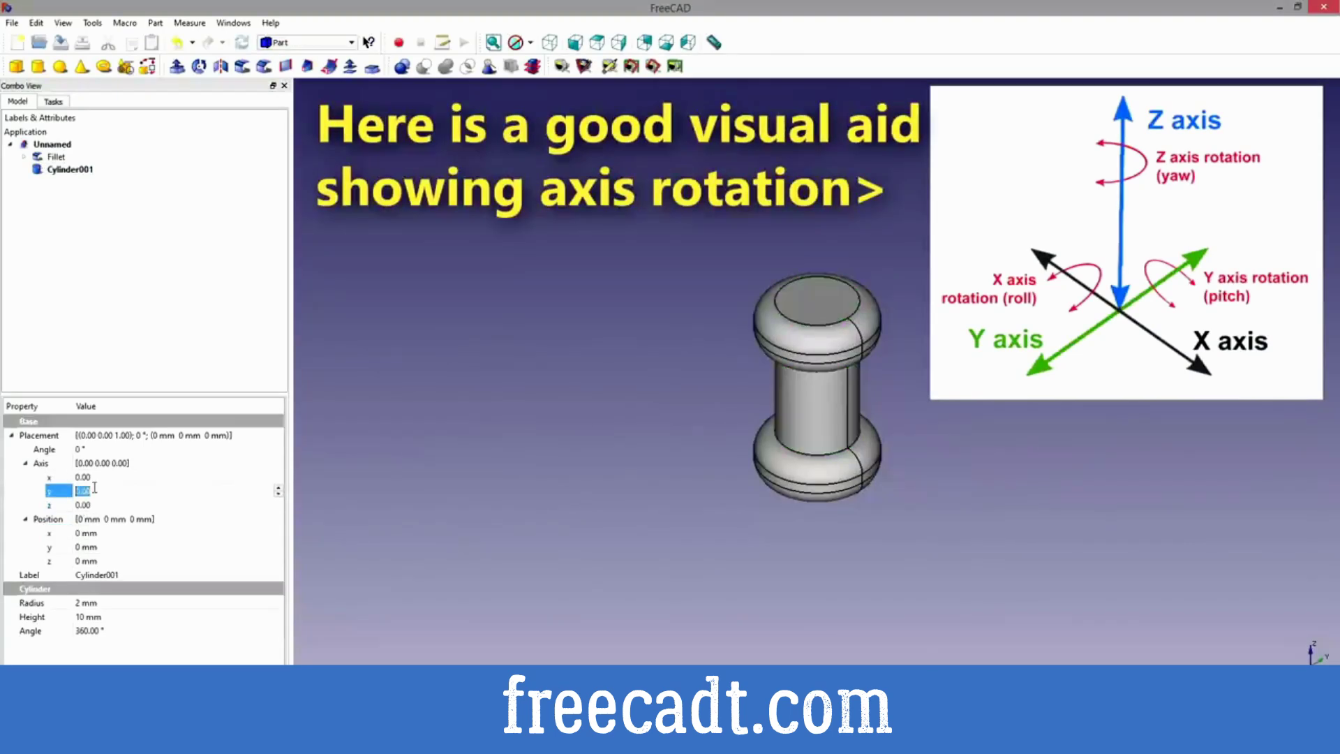
text(1)
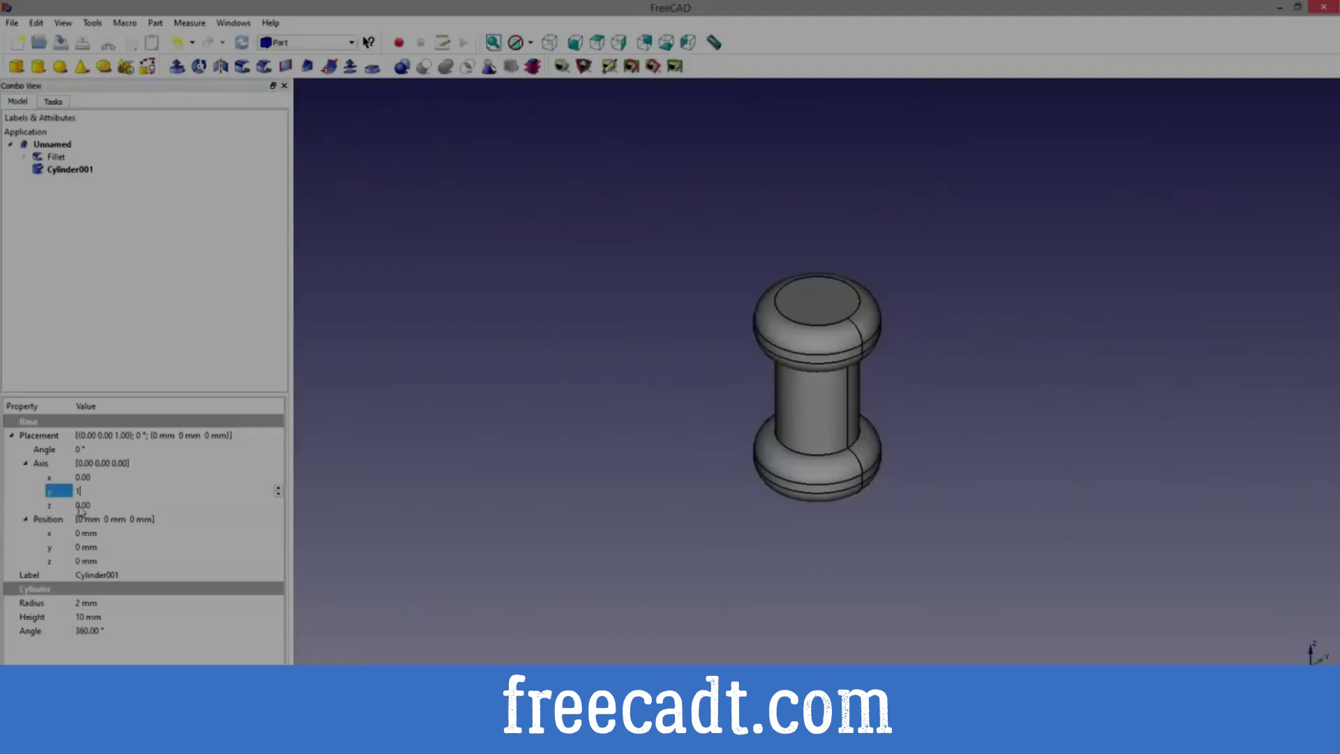
click(107, 503)
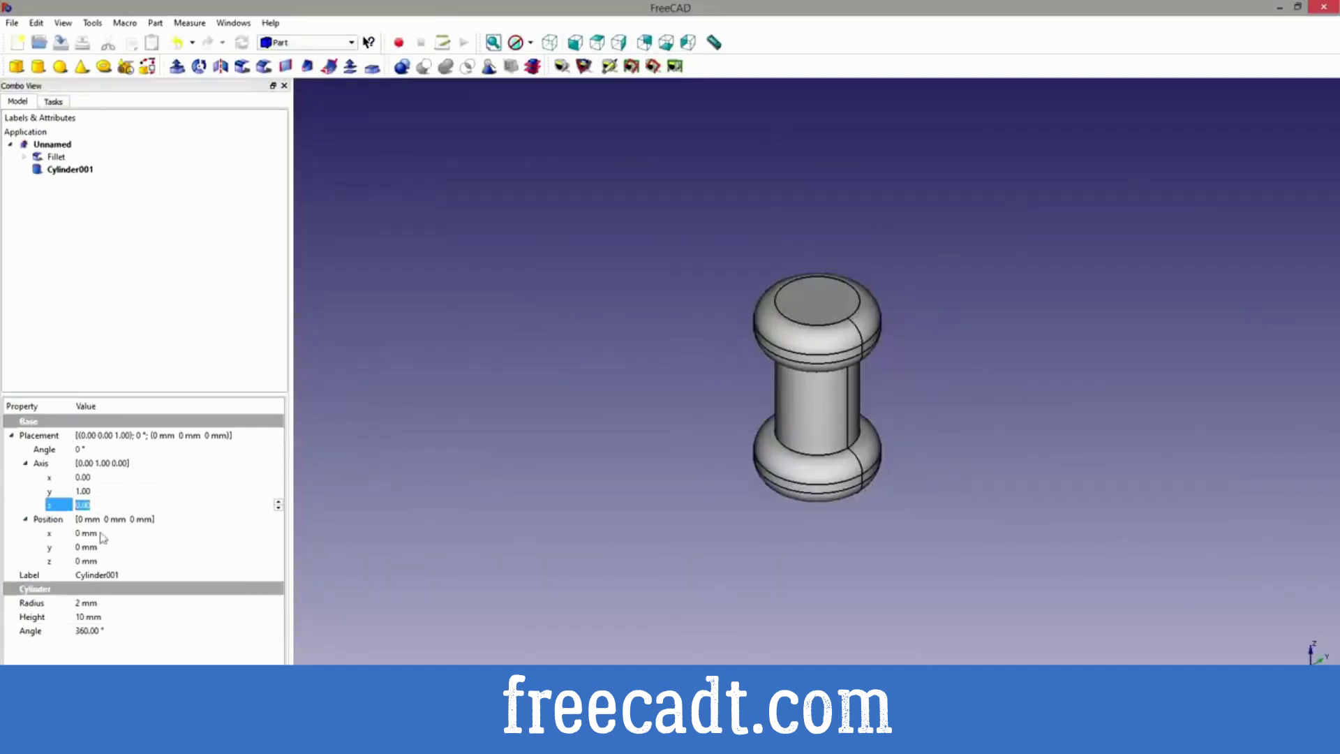
click(89, 449)
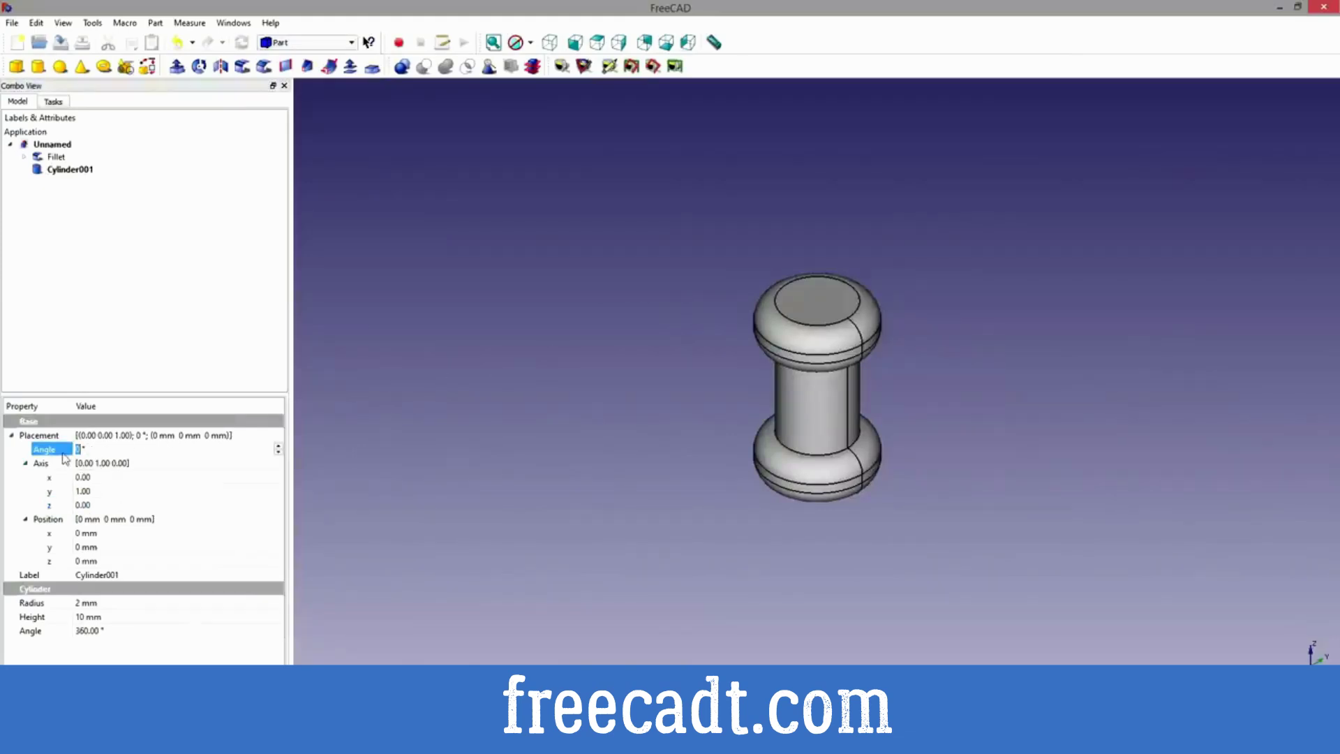
text(90)
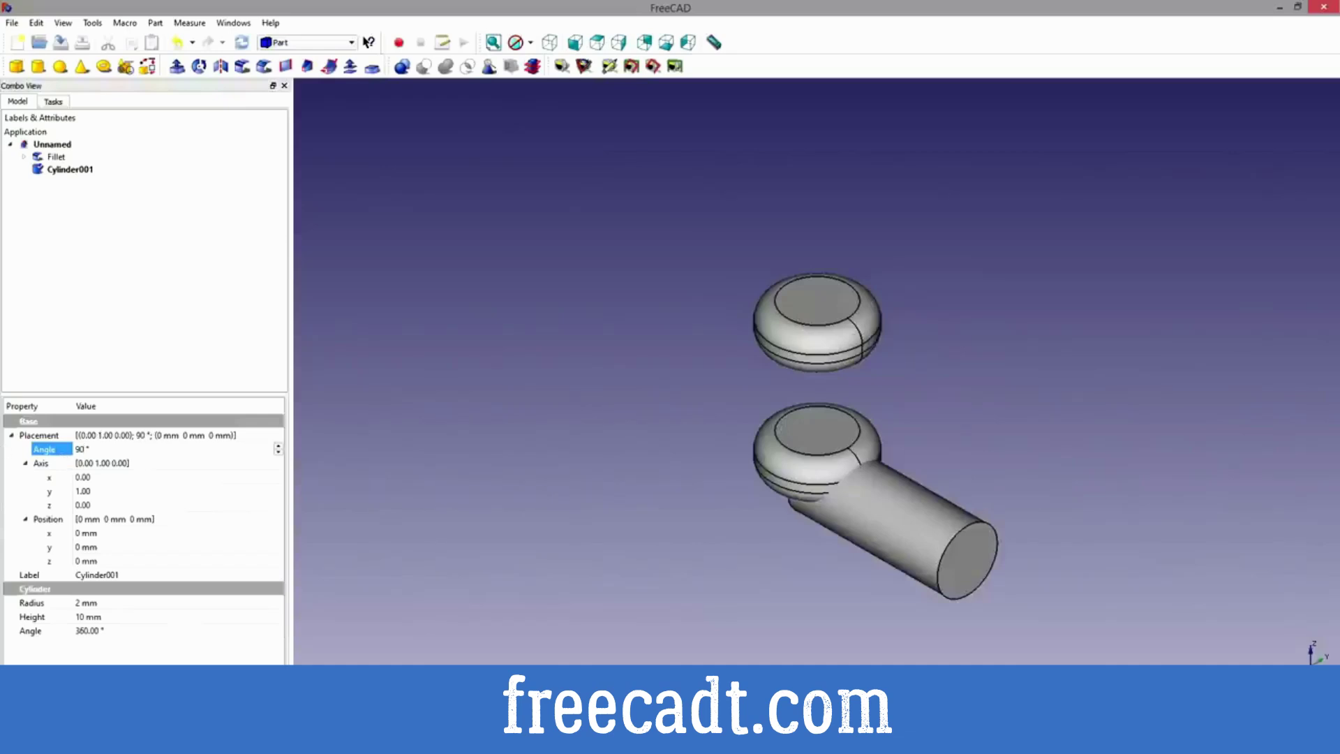
Reduce the rotated cylinder's radius to 0.5 mm.
click(82, 602)
text(1)
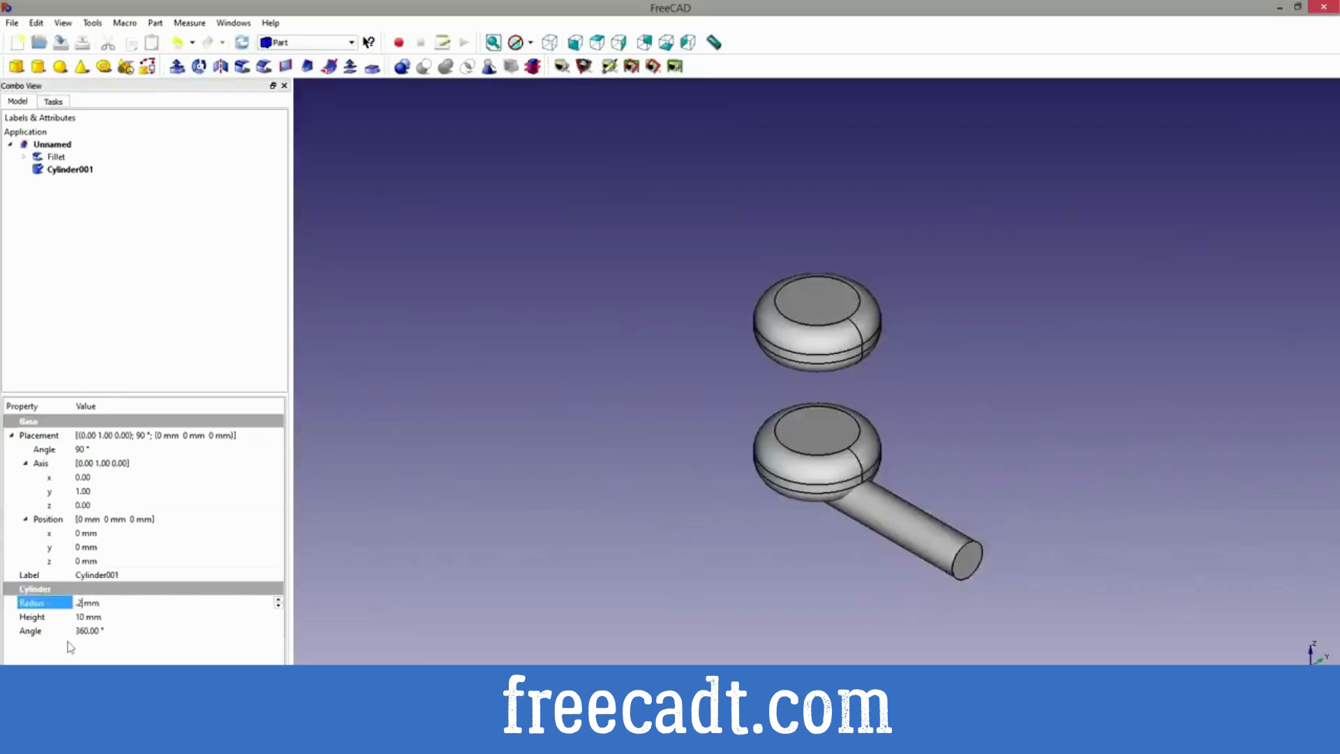
middle_drag(925, 562, 929, 427)
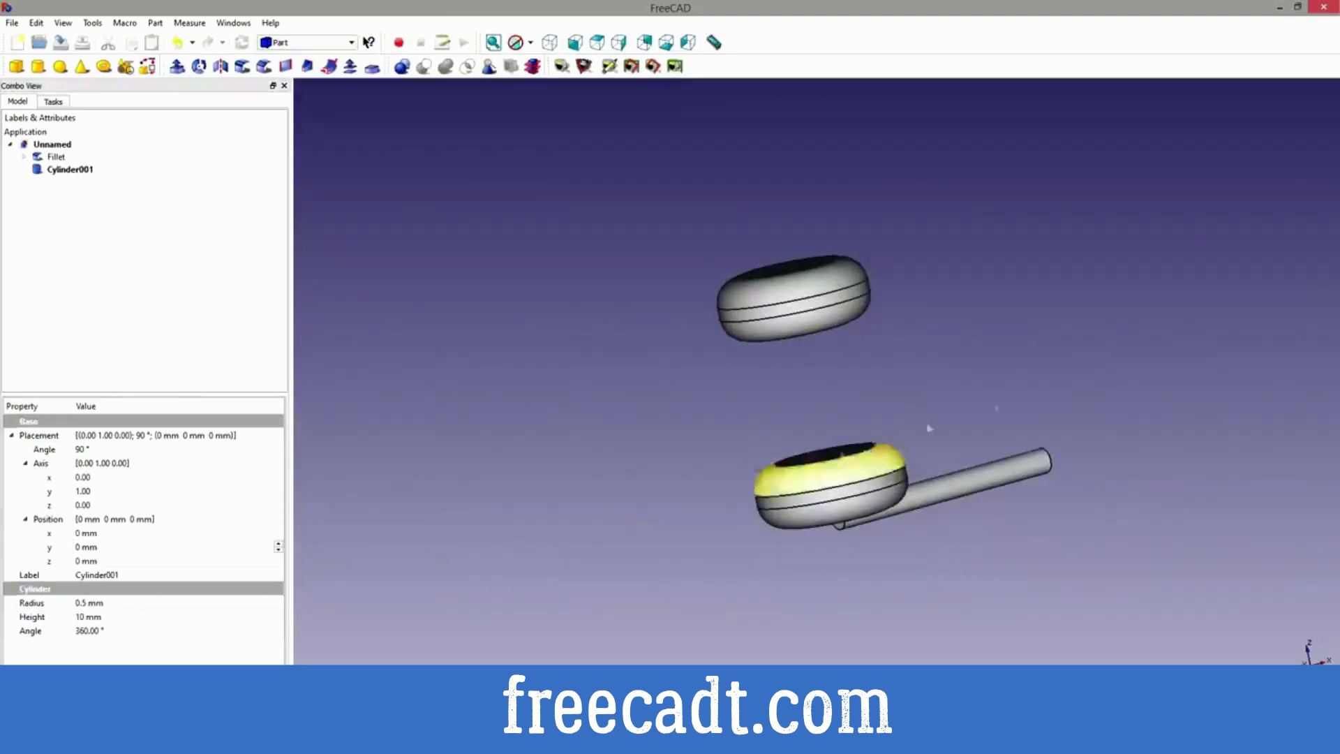
middle_drag(1094, 532, 1017, 523)
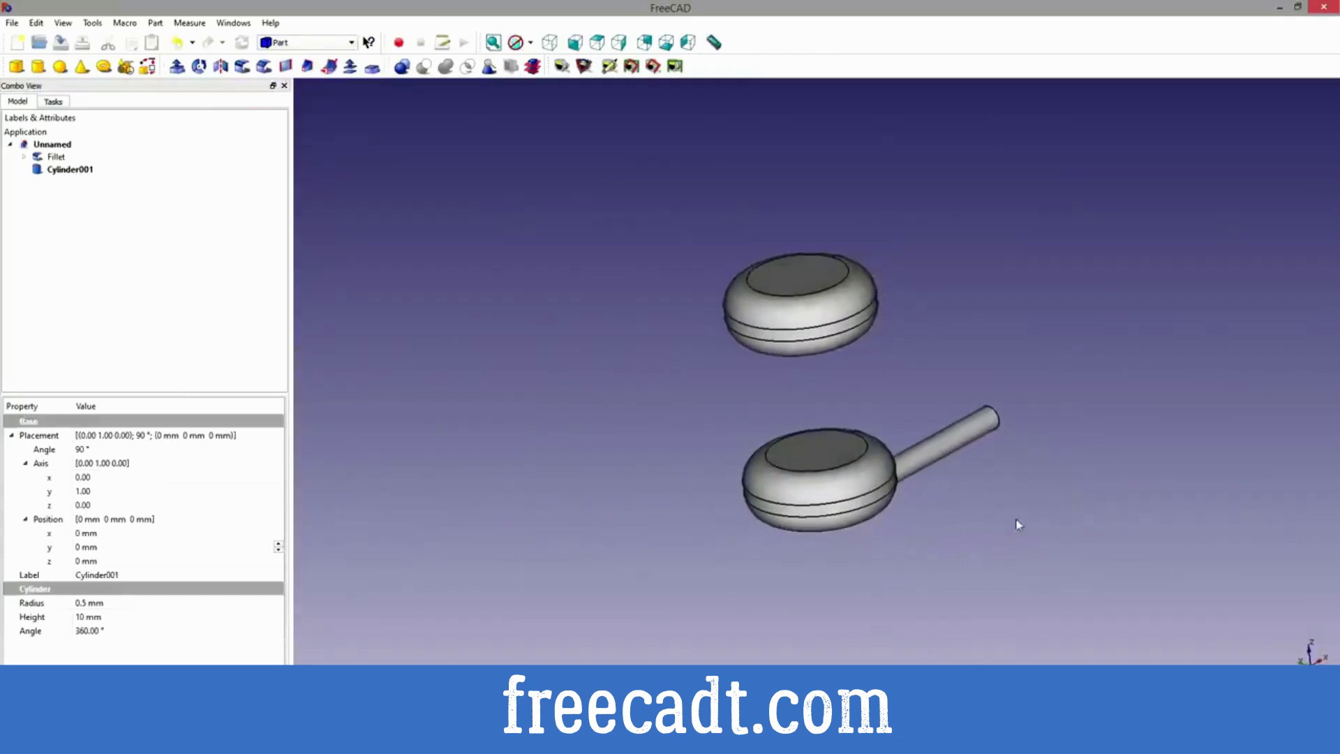
click(1029, 512)
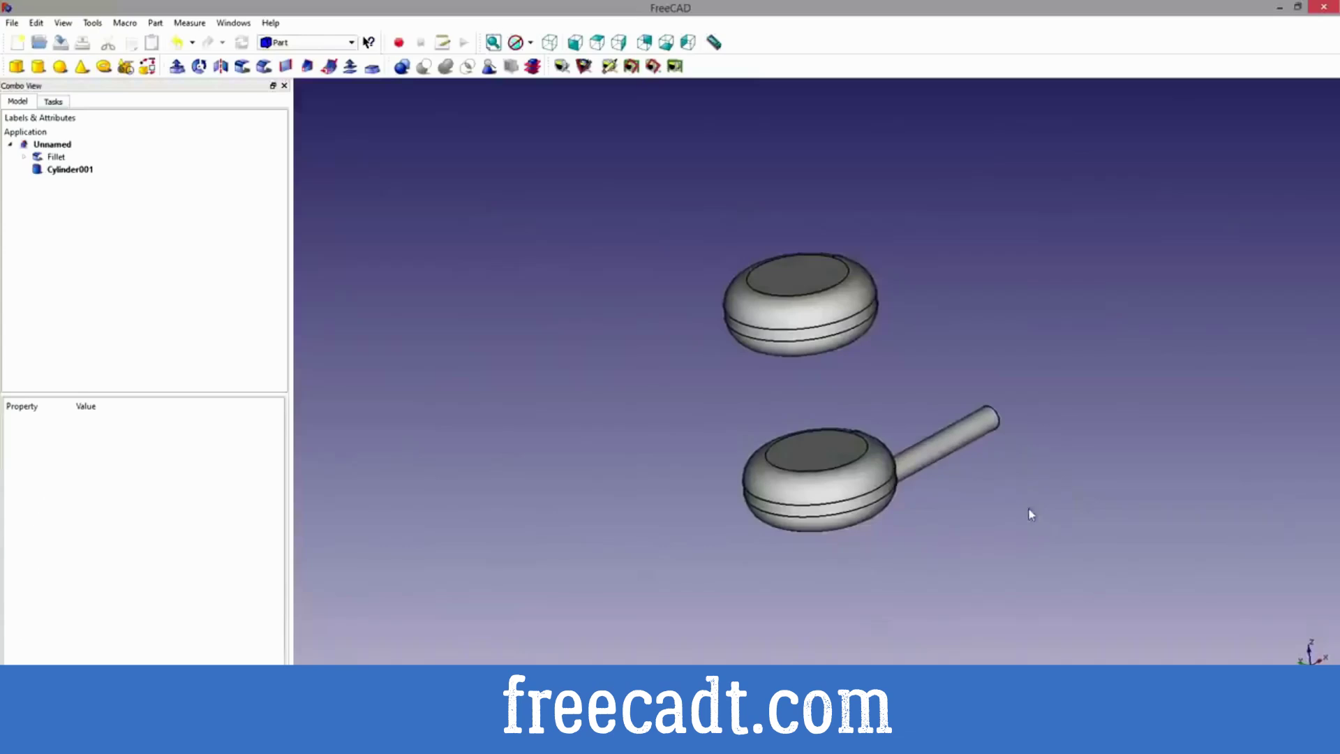
Set the thin cylinder's x position to -5 mm.
click(70, 169)
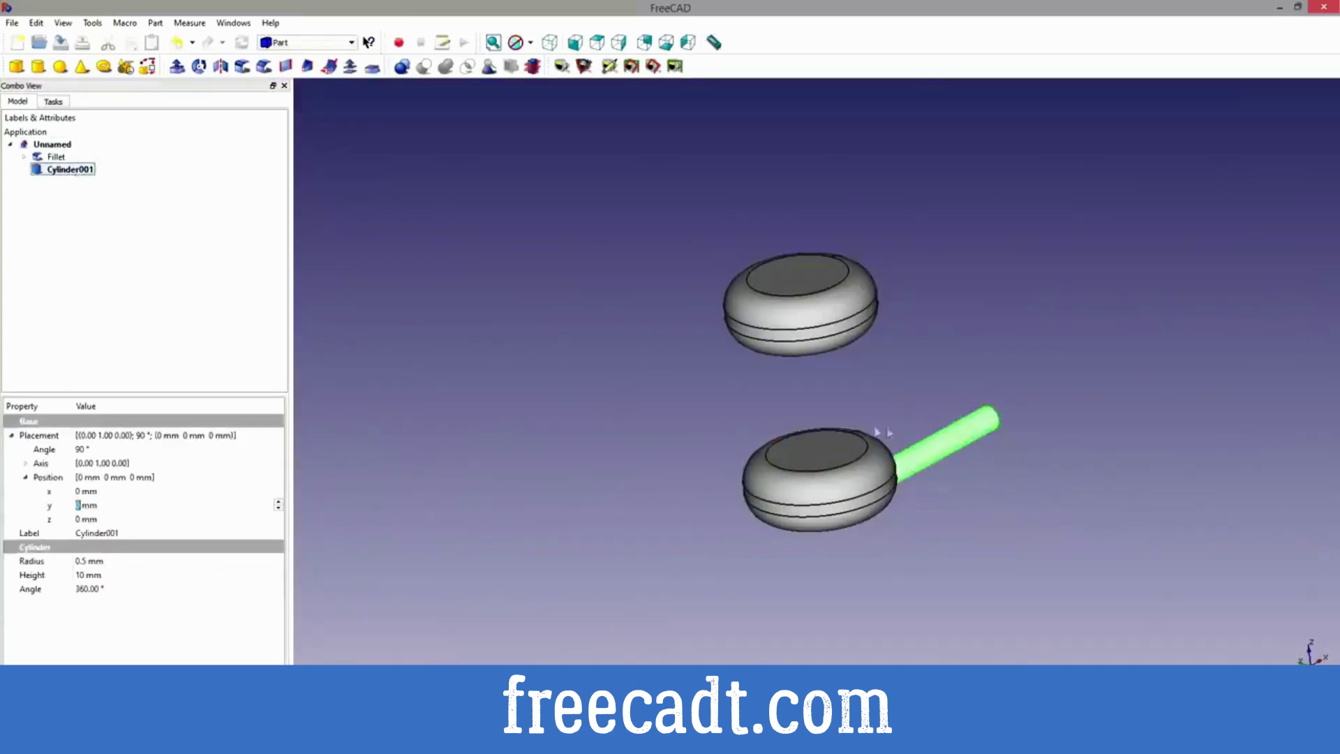
click(83, 490)
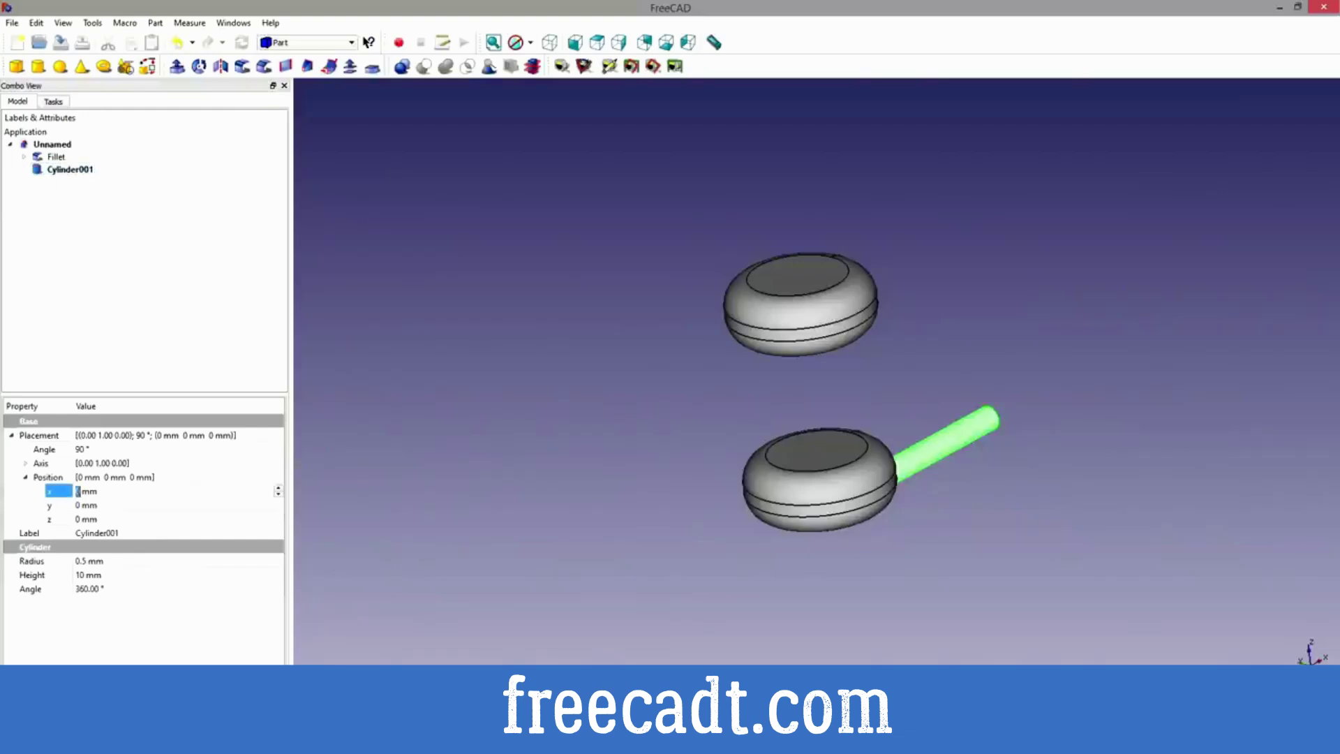
text(-10)
key(BackSpace)
key(BackSpace)
text(5)
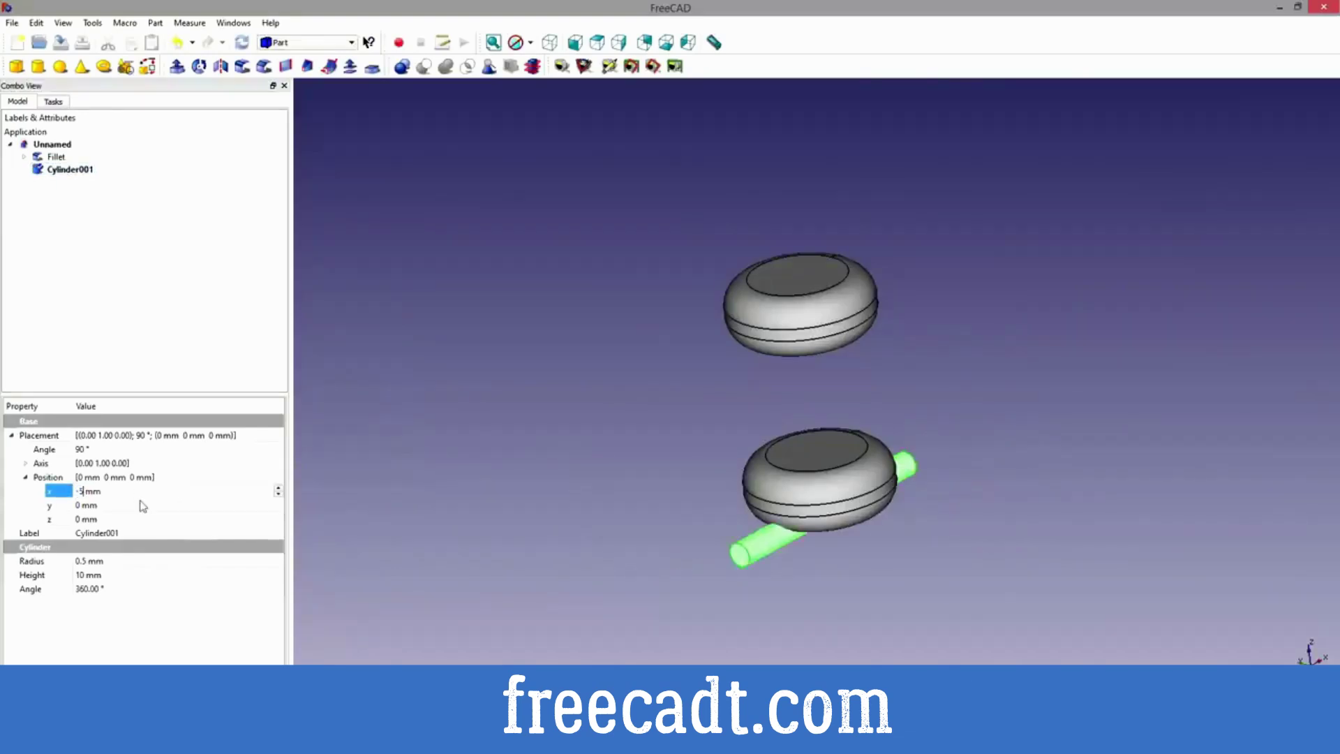
Raise the thin cylinder through the lower disc by setting its z position to 1.25 mm.
click(80, 518)
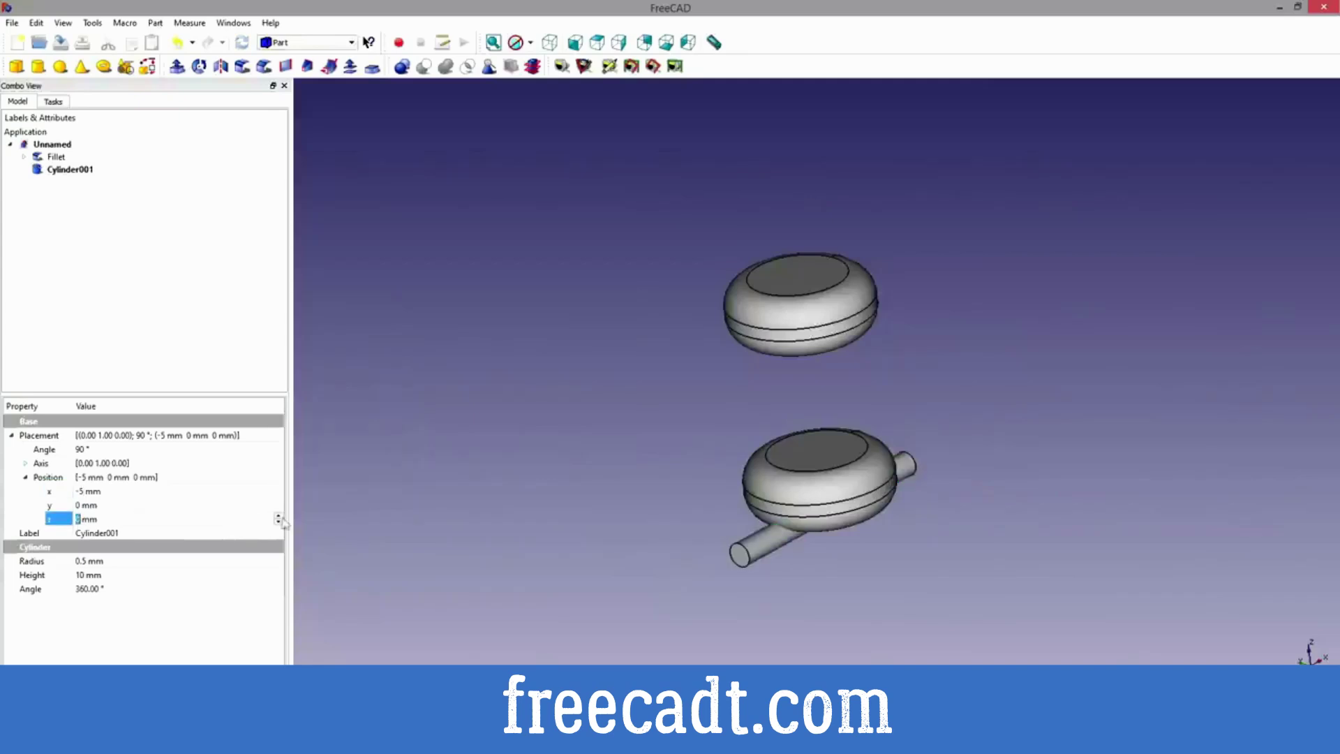
click(278, 517)
click(279, 517)
click(278, 517)
click(278, 517)
click(279, 517)
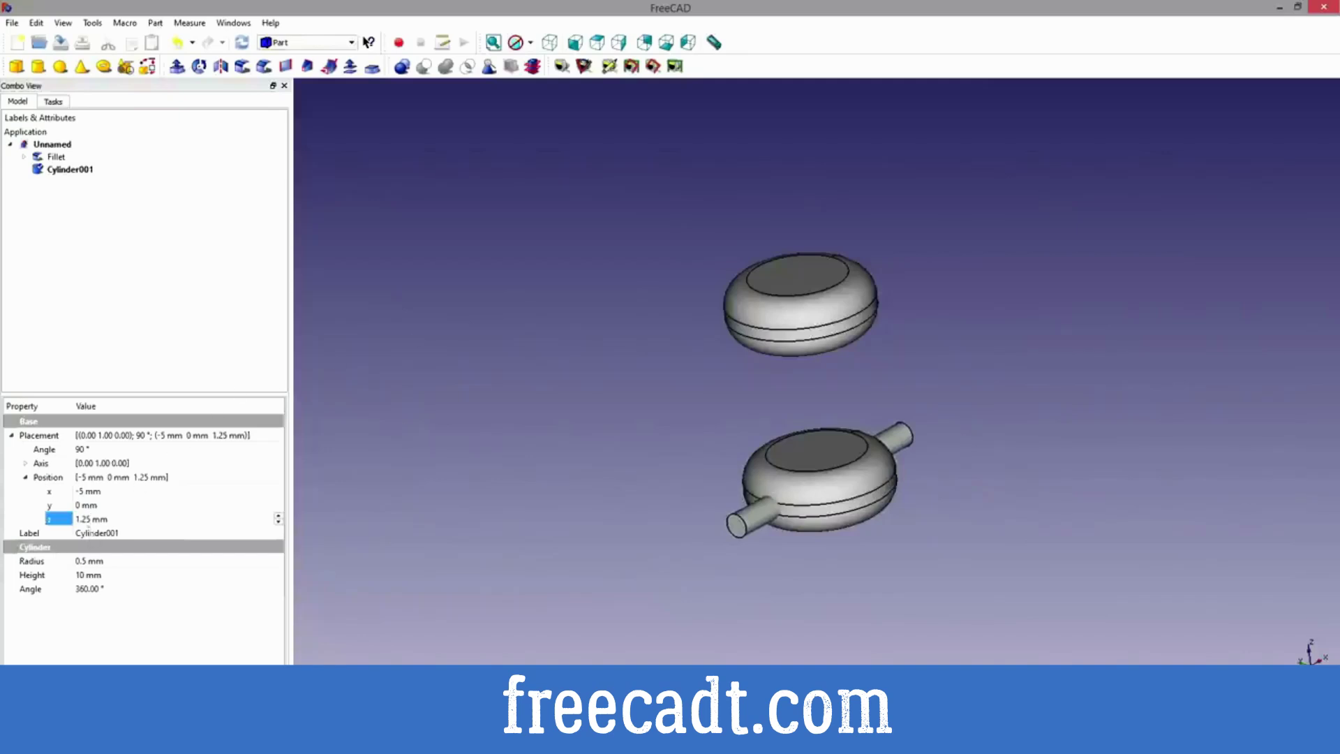
Cut the thin cylinder out of the filleted discs and inspect the new cut's component shapes.
click(56, 156)
ctrl+click(70, 169)
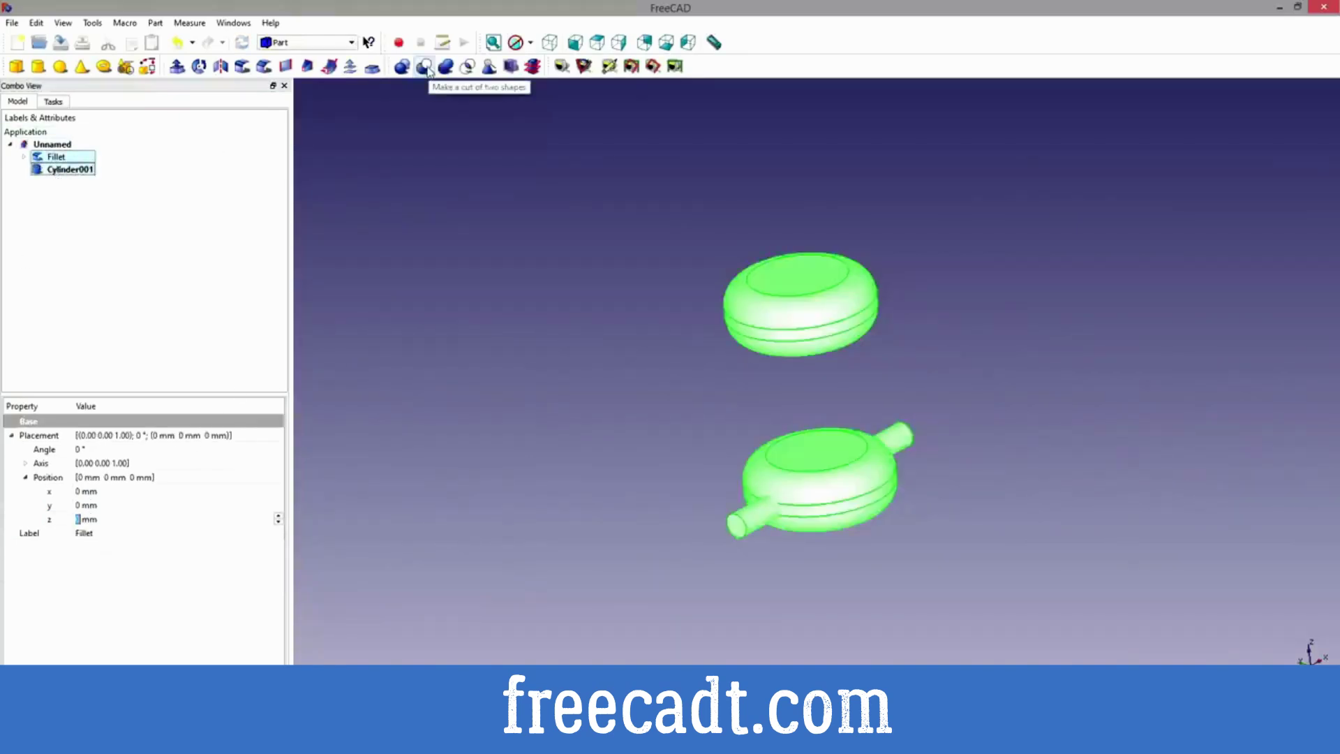
click(424, 67)
middle_drag(684, 363, 531, 430)
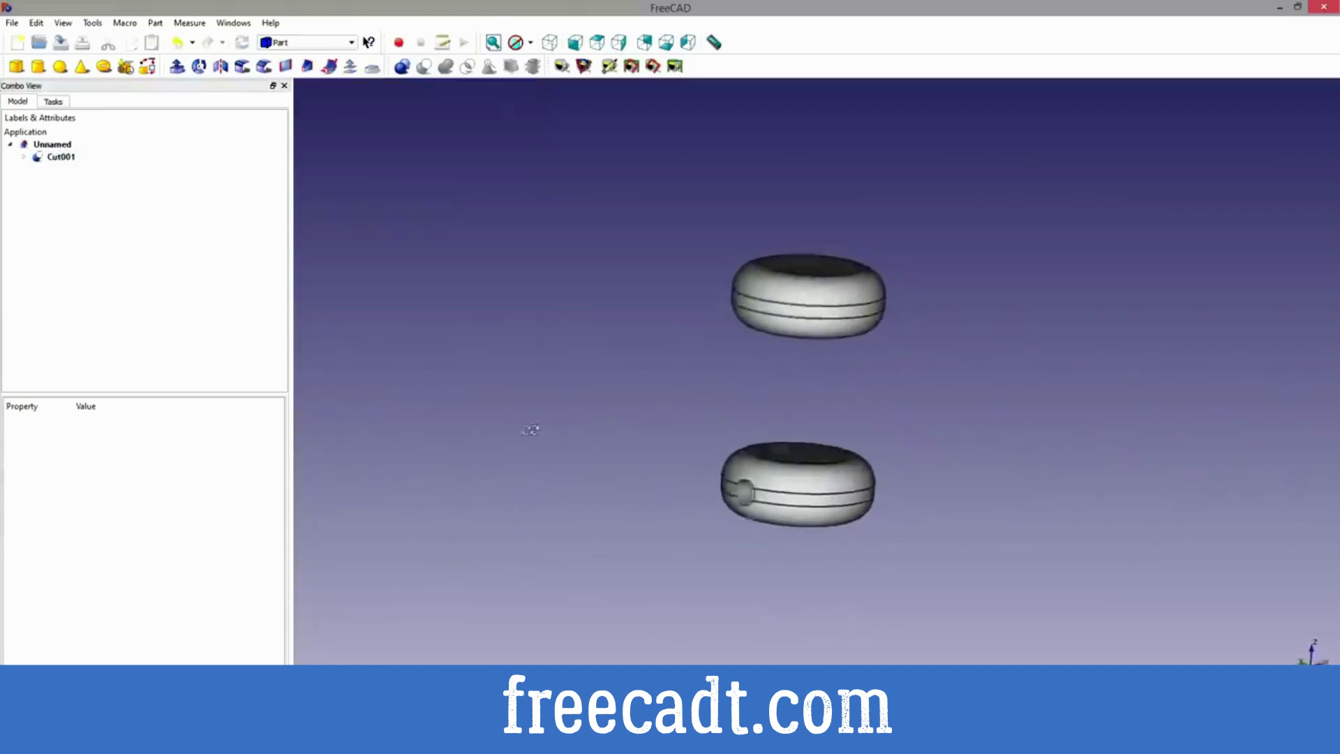
click(56, 157)
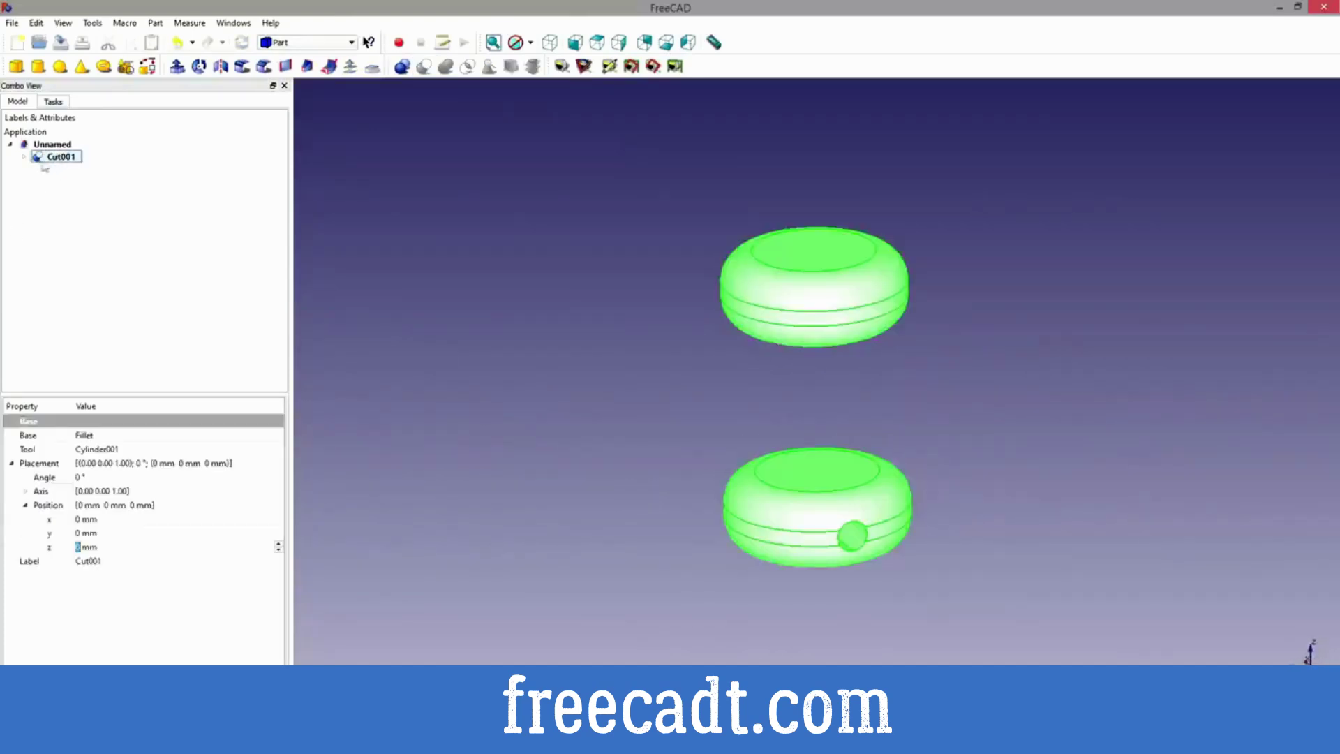
click(24, 156)
click(81, 182)
click(70, 170)
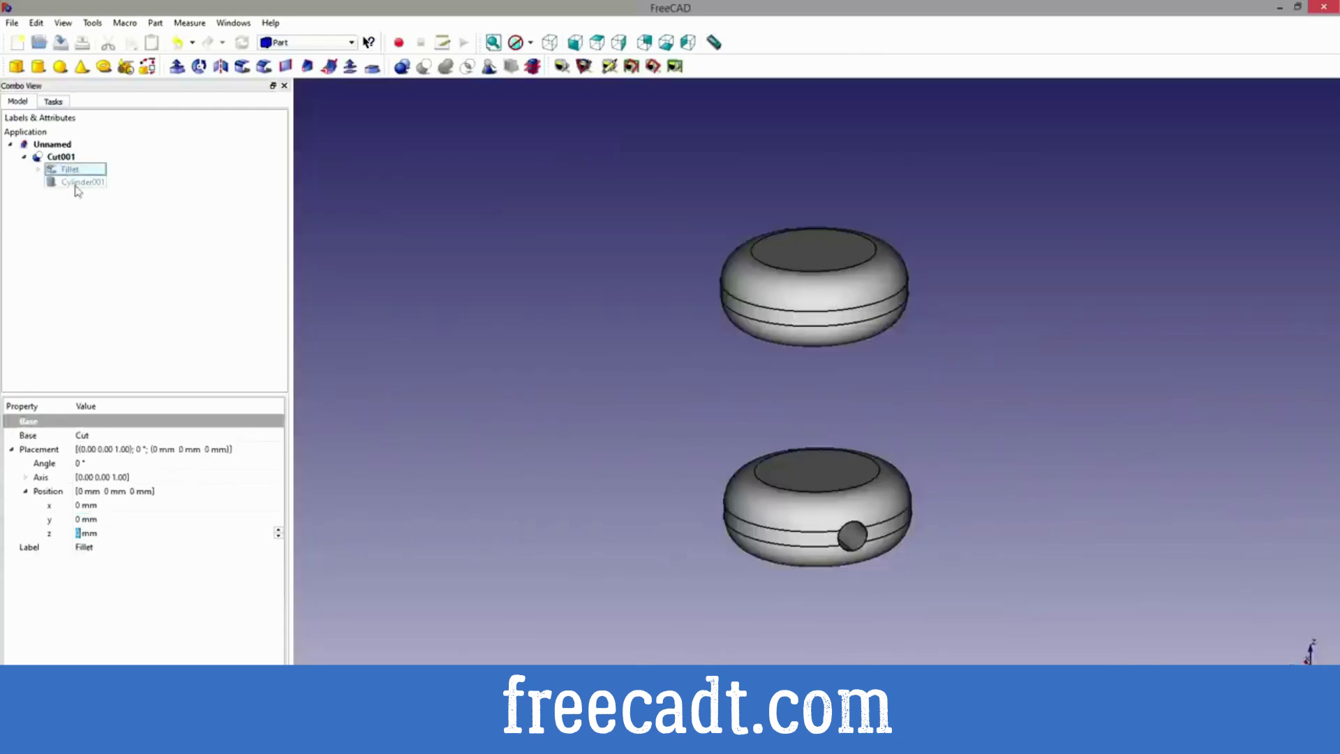
click(79, 183)
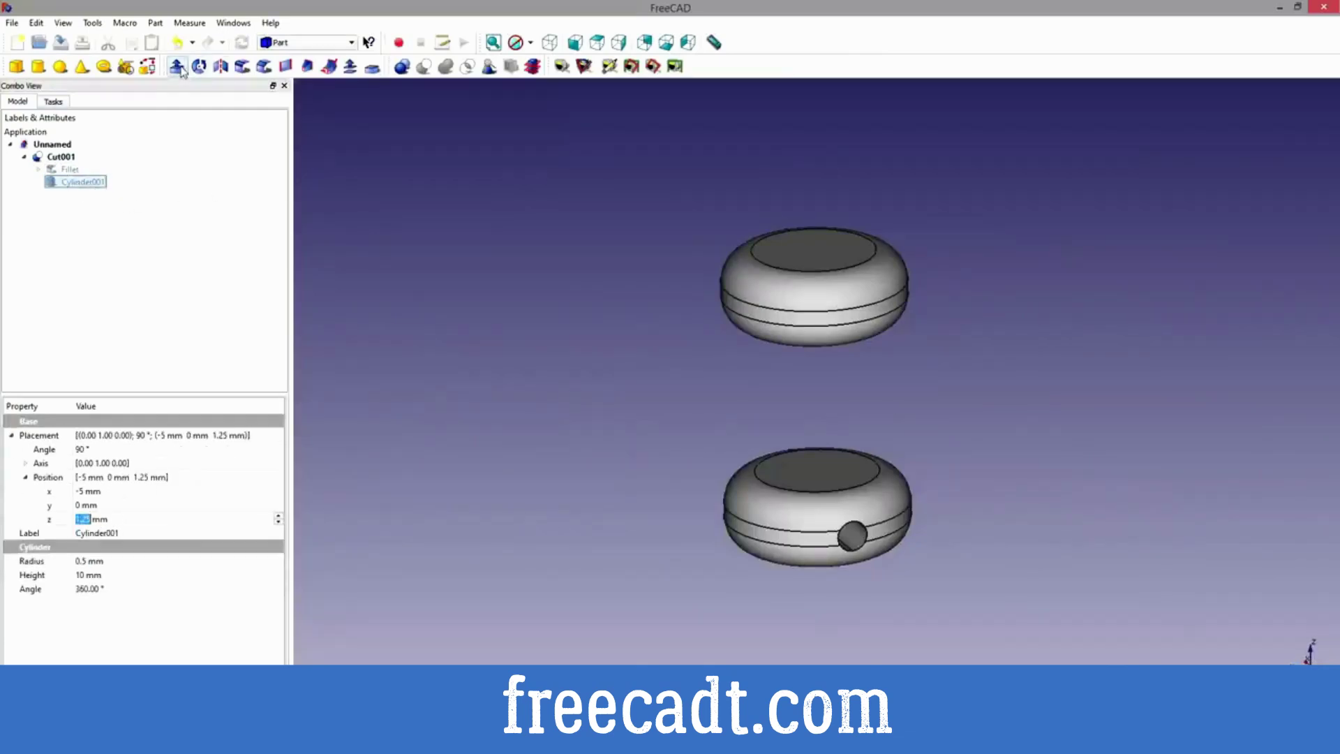